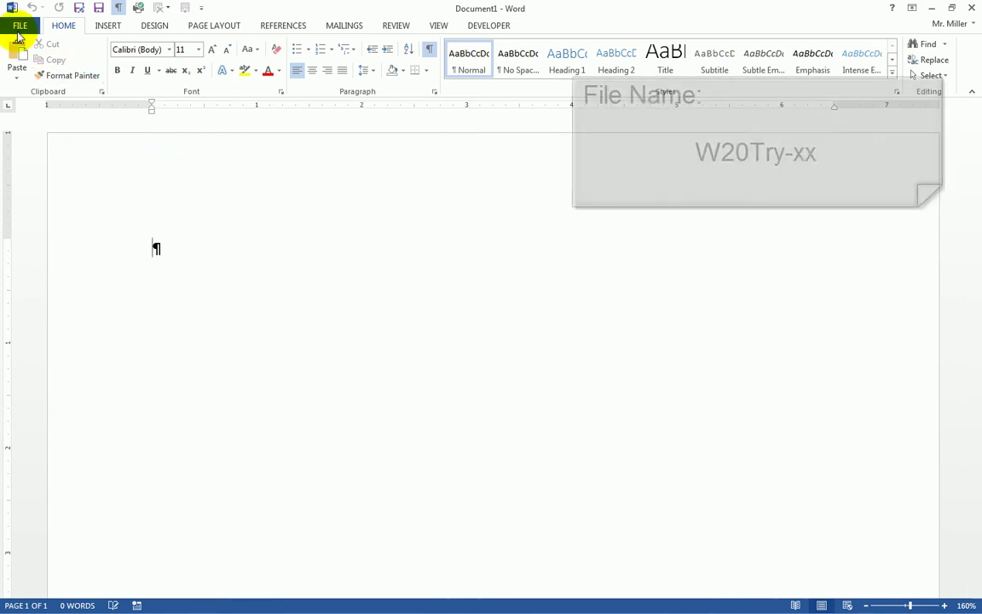
Step: Create a new folder named Nov 4 in My Documents from Save As
left_click(21, 26)
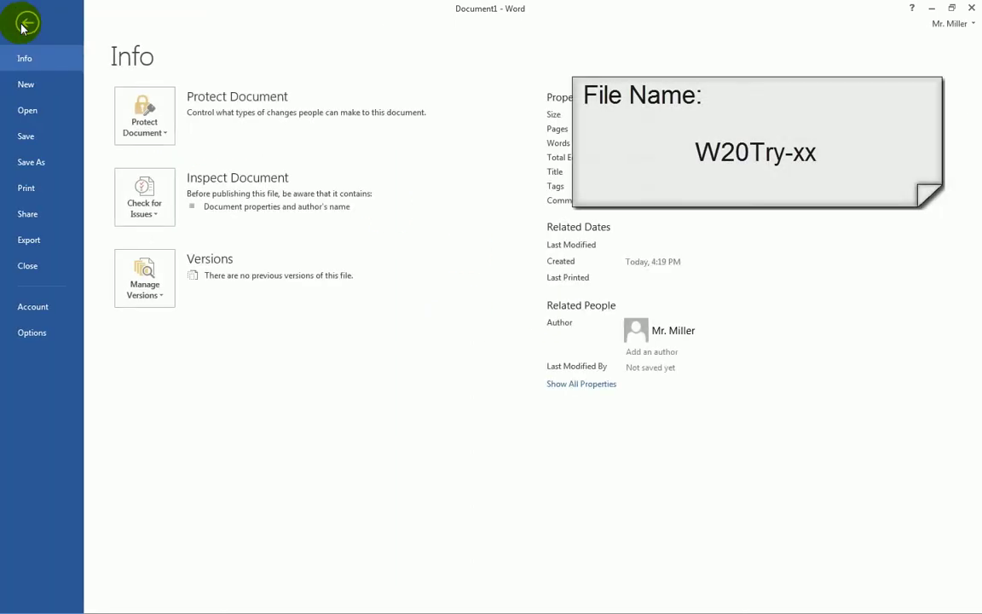
left_click(30, 162)
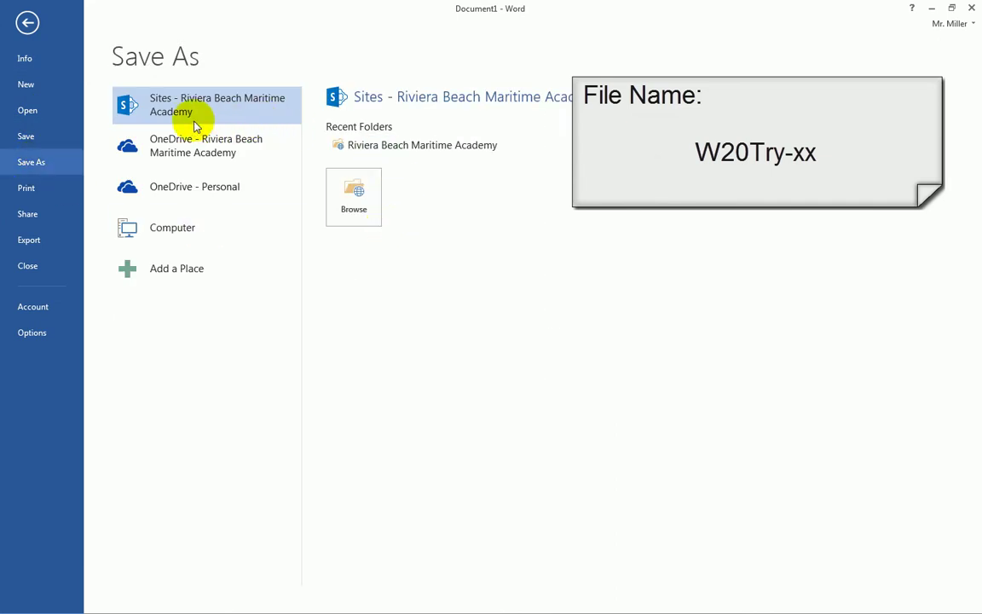
left_click(167, 227)
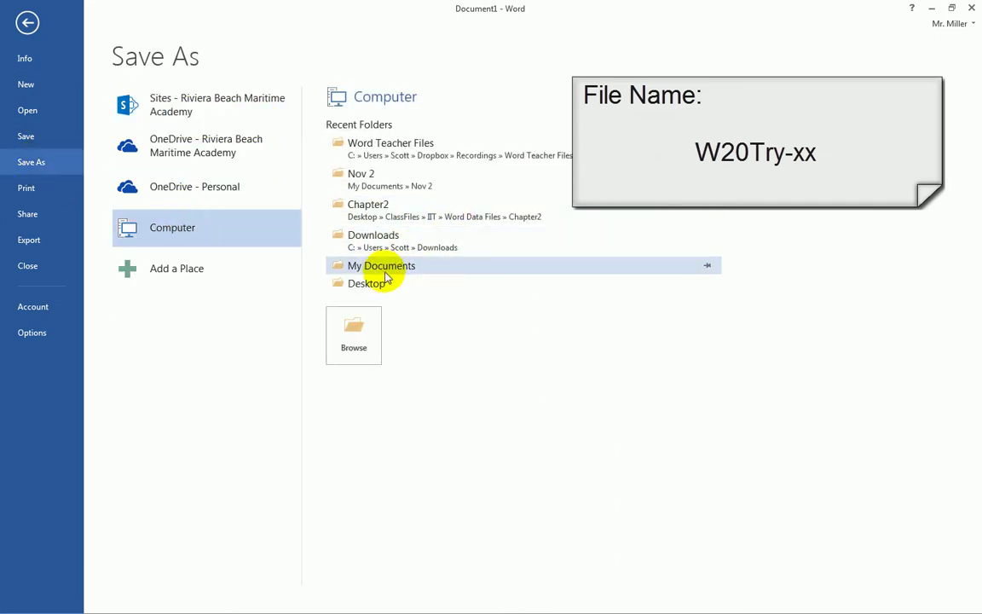
left_click(362, 266)
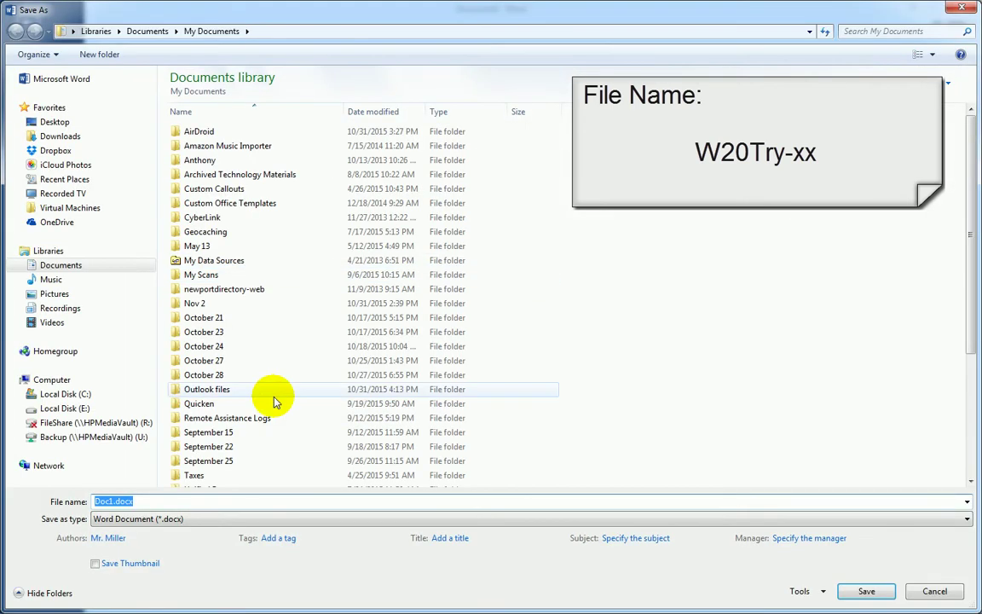
left_click(96, 56)
type("Nov")
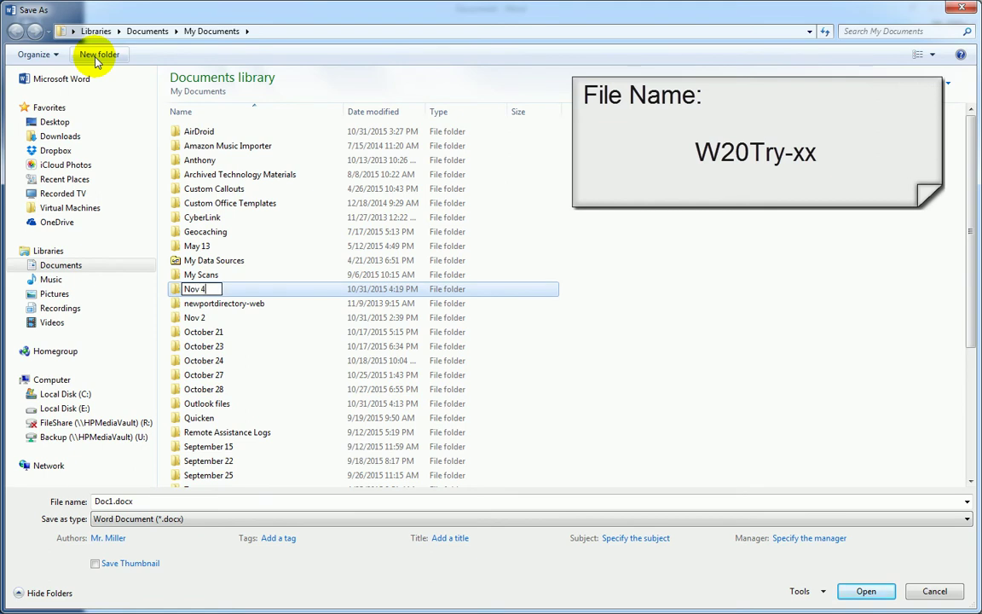
type(" 4")
key("Return")
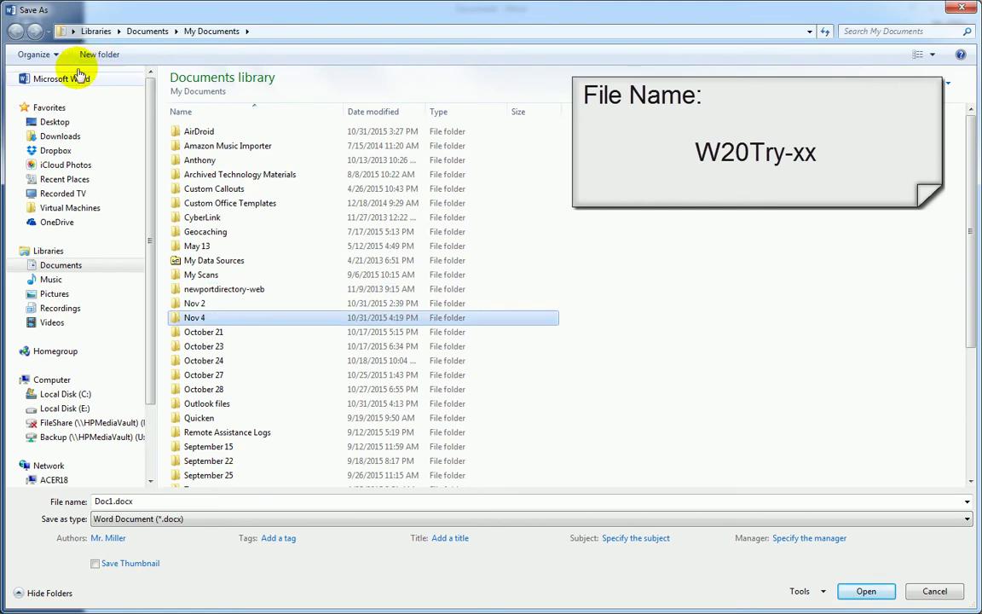
Step: Save the blank document as W20Try-sm inside the Nov 4 folder
double_click(204, 316)
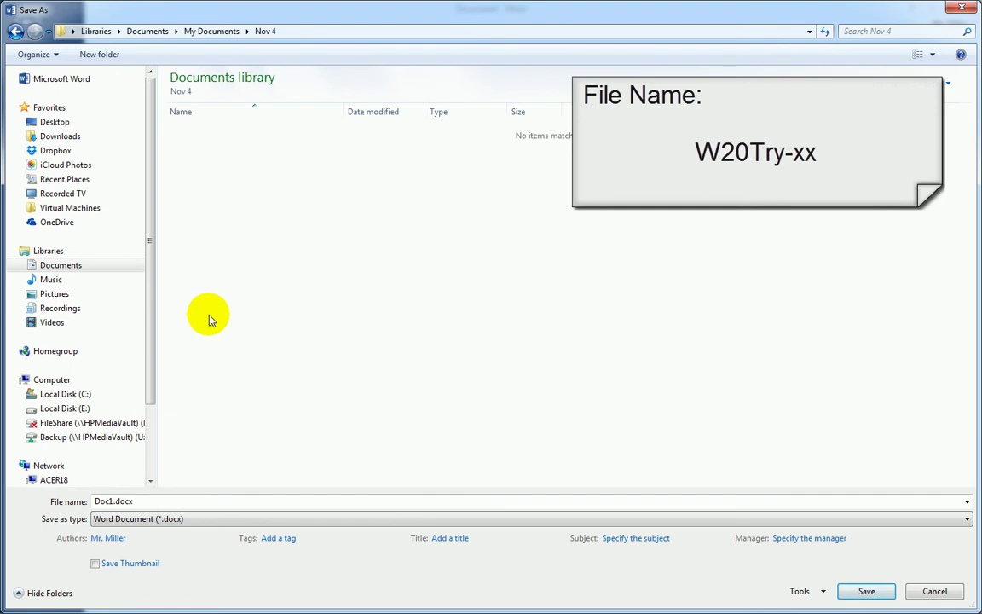
double_click(128, 501)
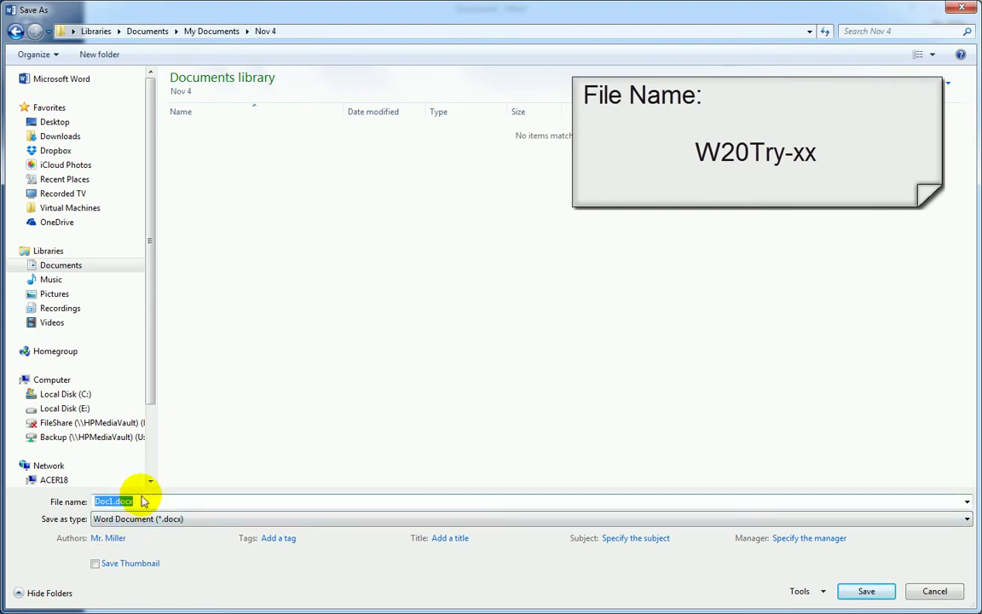
type("W20Try-sm")
key("Return")
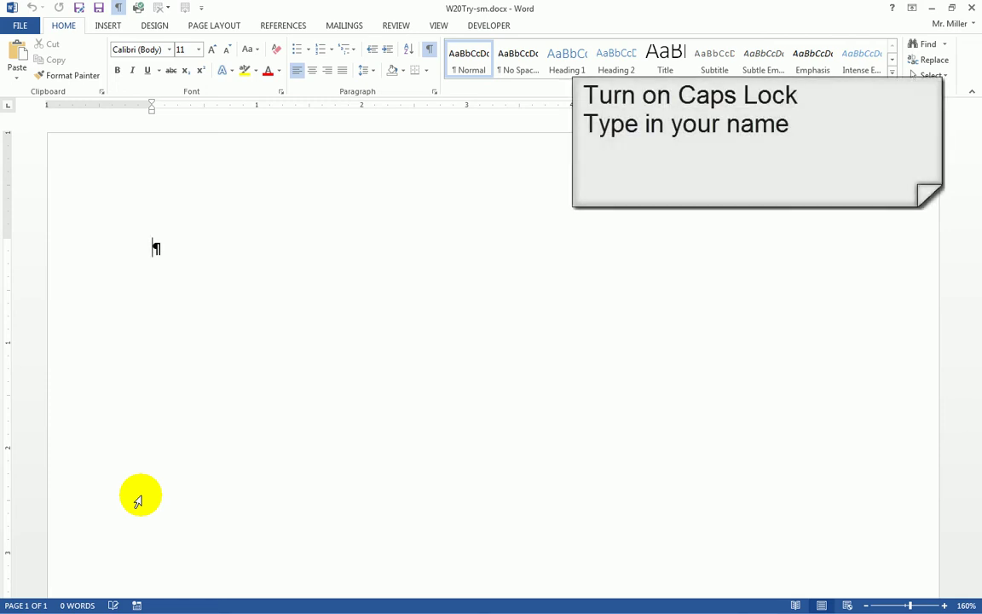
Step: Type the author's full name in capitals on the first line, then start a new paragraph
type("SCOTT ")
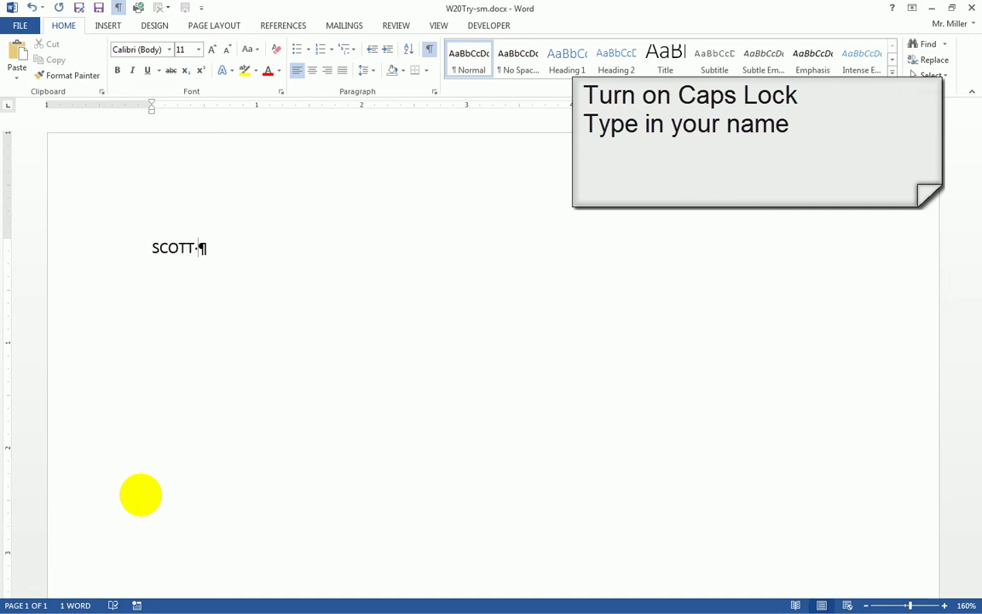
type("MILLER")
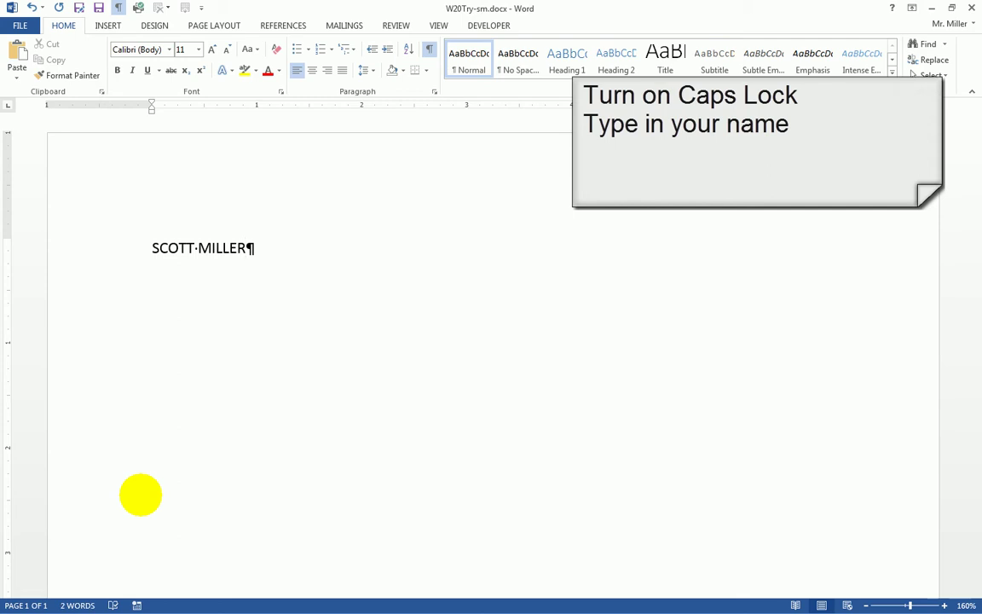
key("Return")
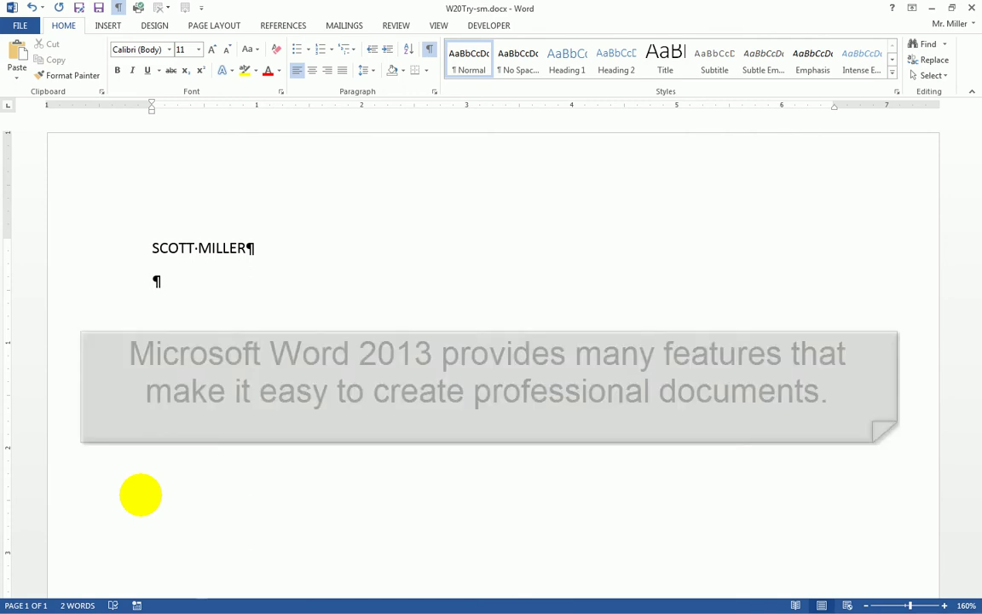
Step: Type the sentence 'Microsft Word 2013 provides many features… professional documents.', fixing the mistyped 'features'
type("Microsft Word")
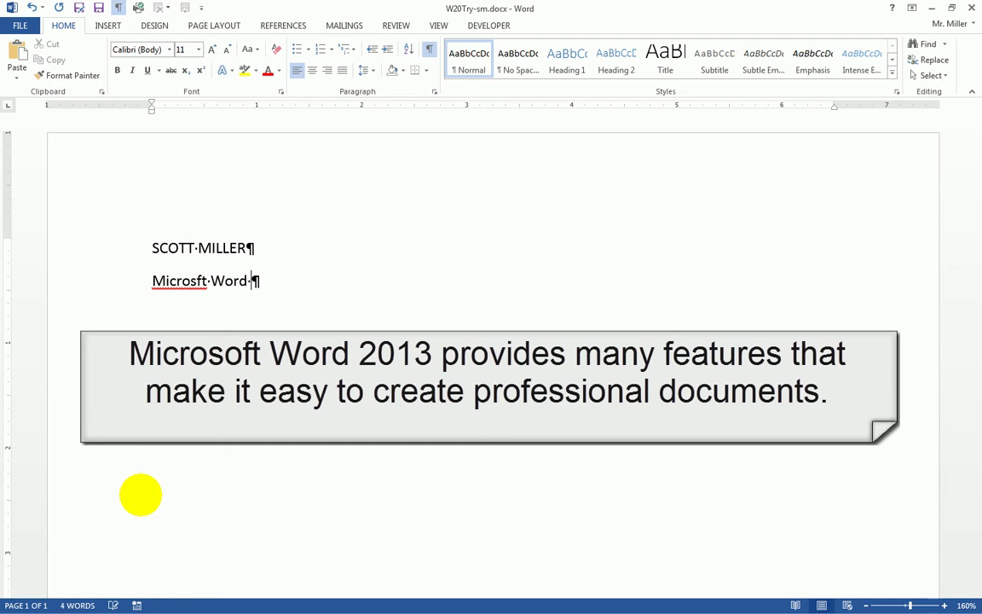
type("  2013 pro")
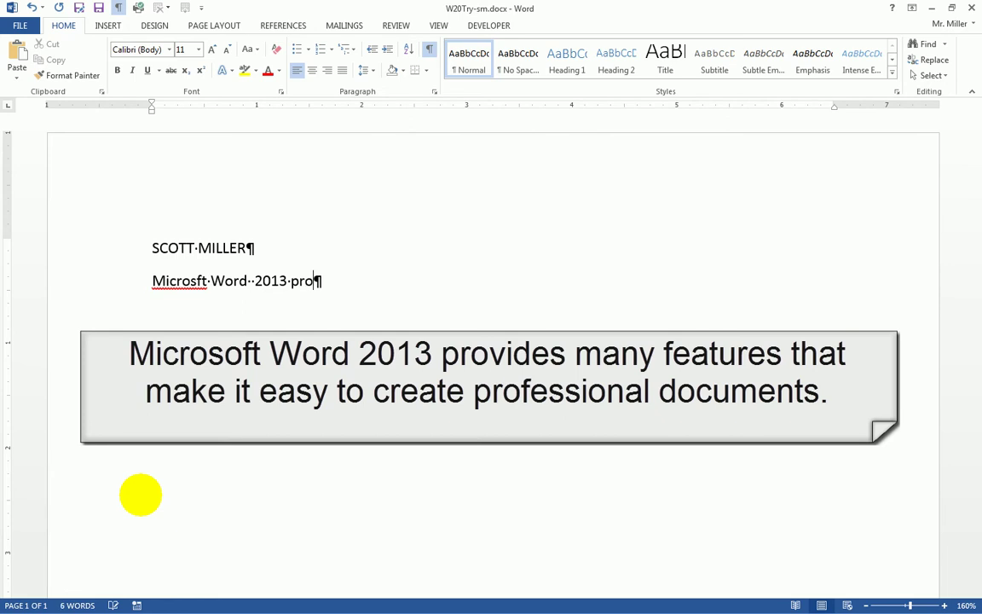
type("vides many reatu")
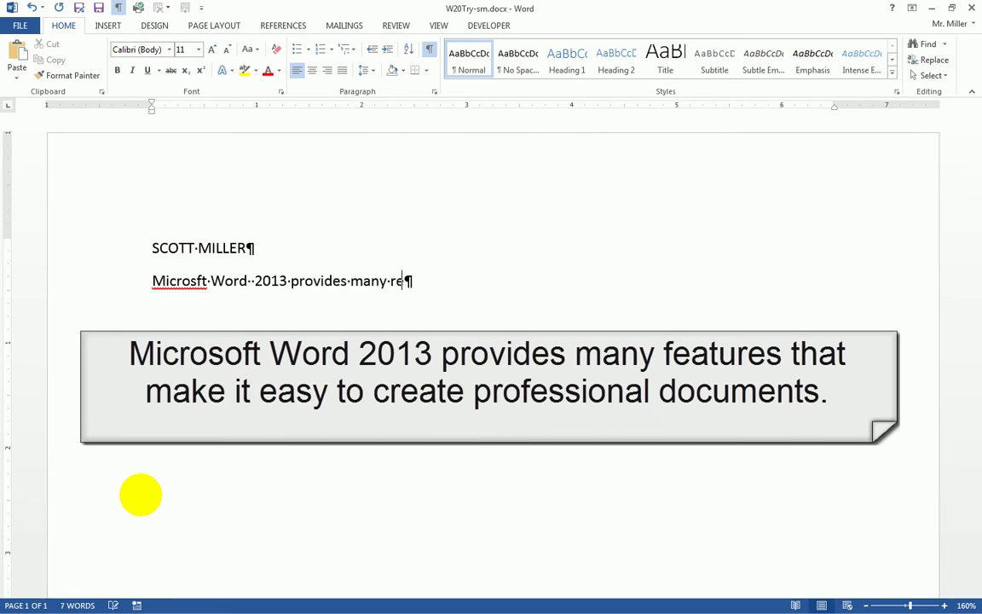
key("BackSpace")
key("BackSpace")
key("BackSpace")
key("BackSpace")
key("BackSpace")
type("features")
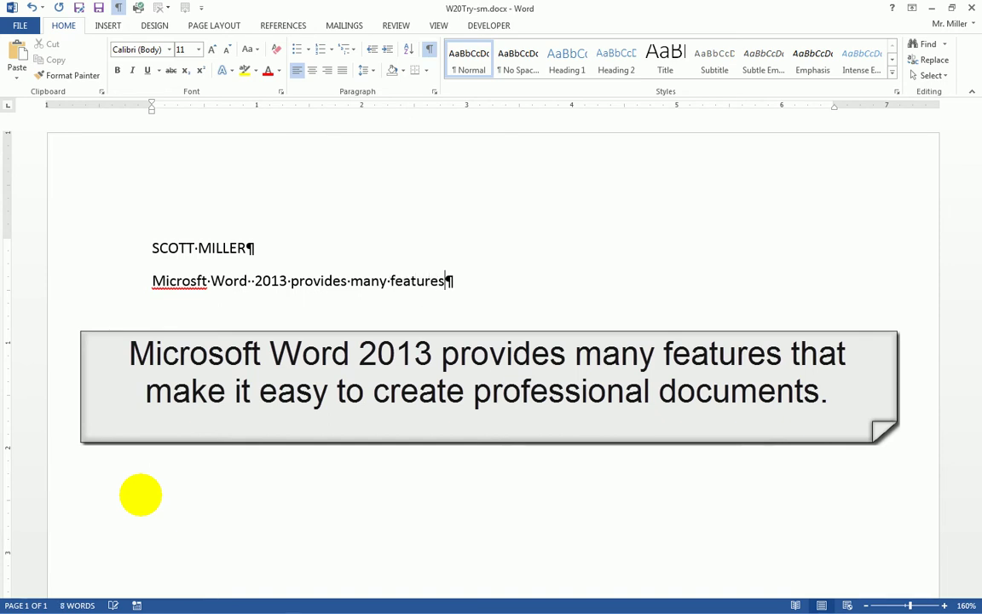
type(" that make")
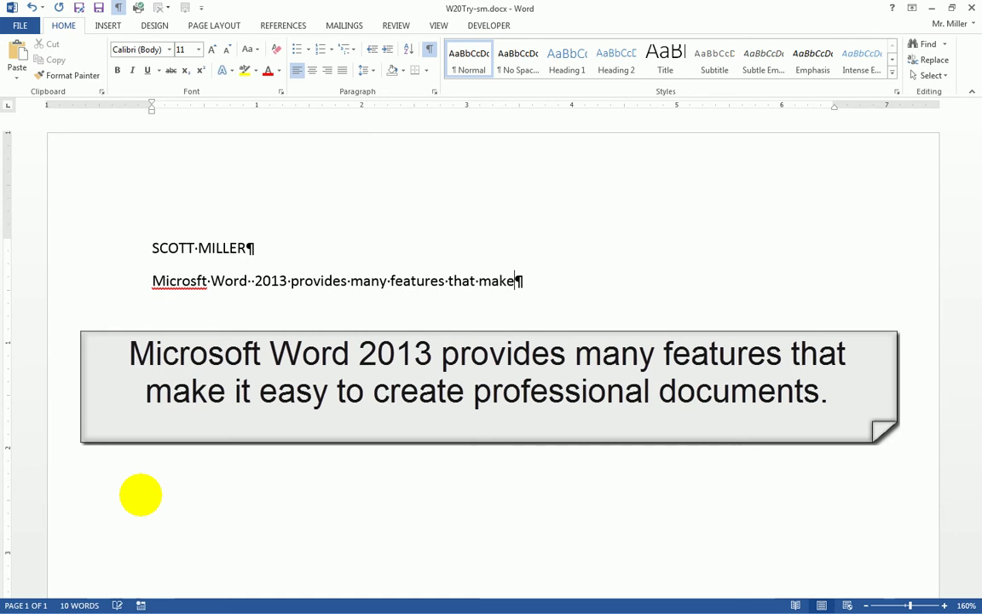
type(" it easy")
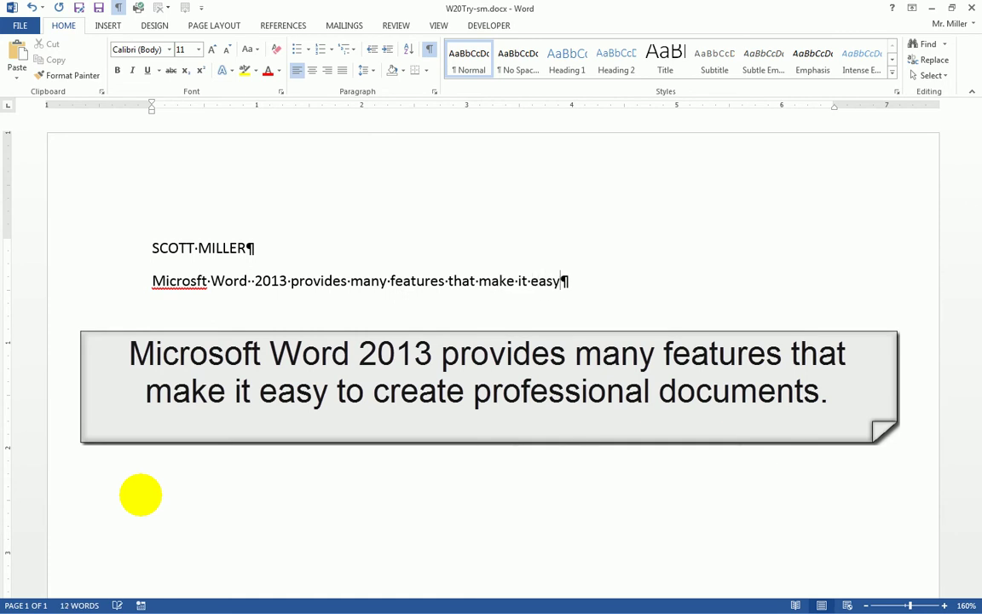
type(" to create pr")
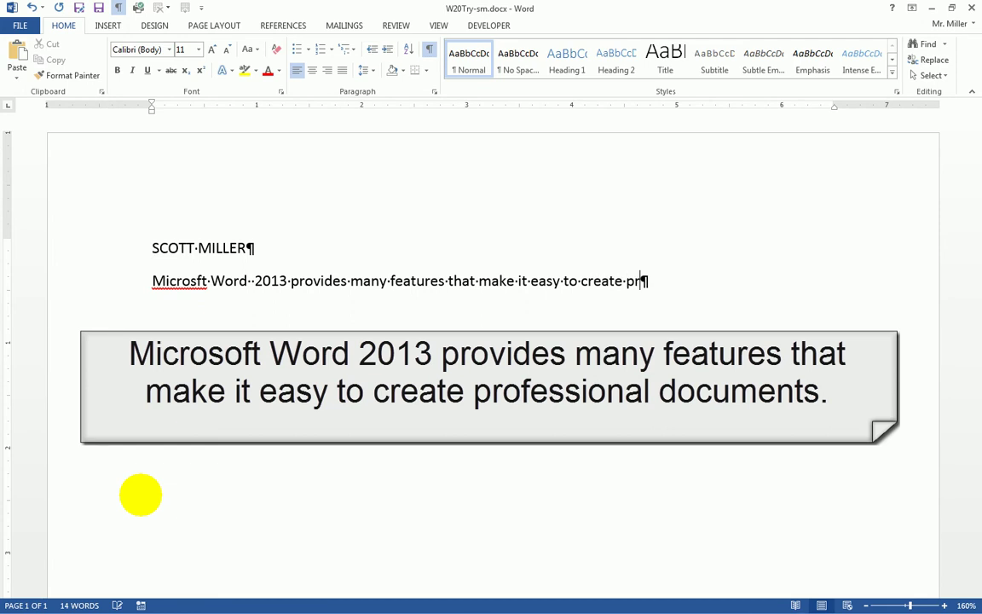
type("ofessiona")
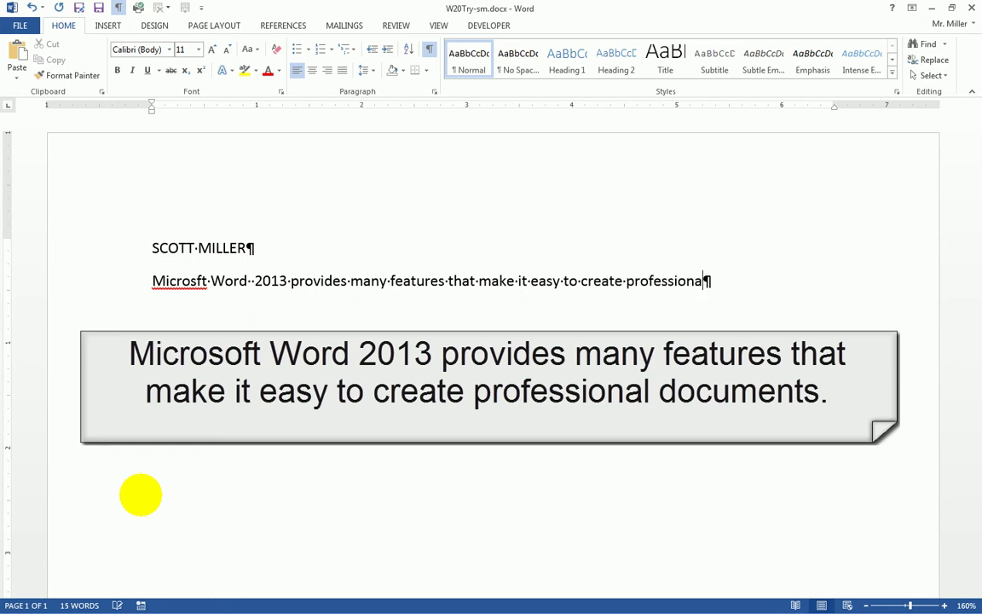
type("l documents.")
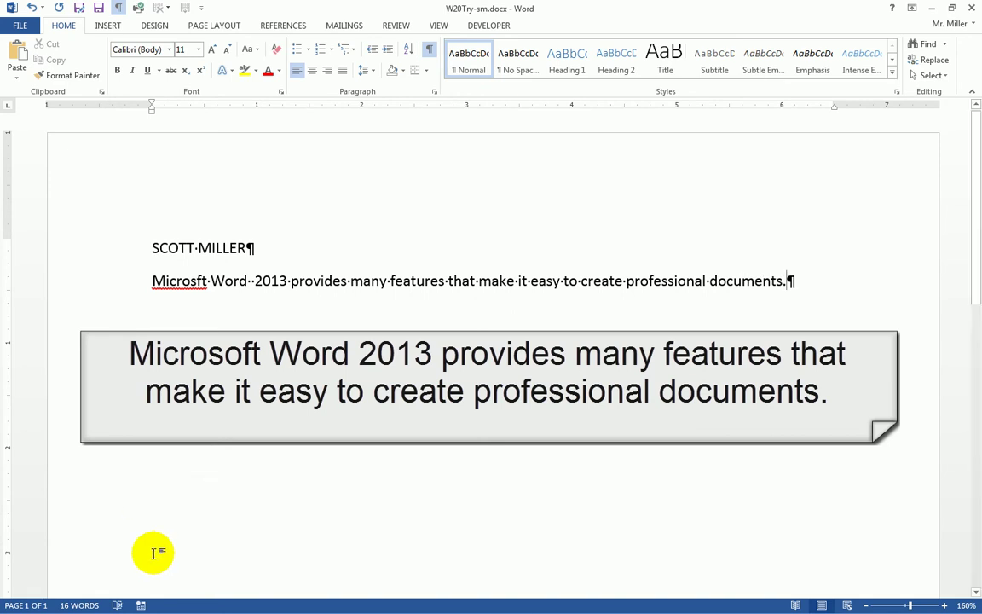
Step: Zoom in and correct the misspelled 'Microsft' to 'Microsoft' from the spelling suggestions
left_click(944, 606)
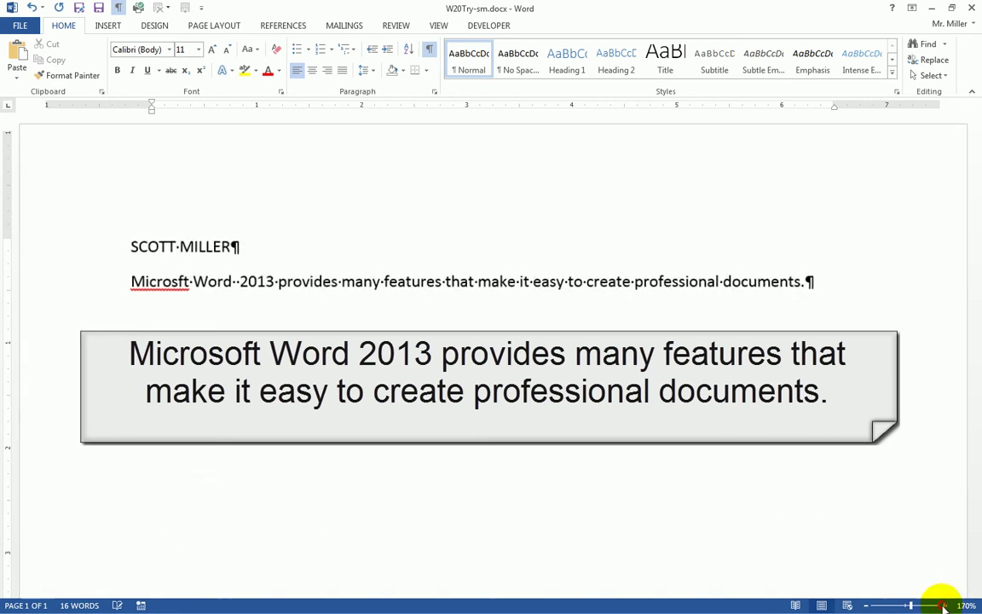
left_click(943, 605)
right_click(133, 292)
left_click(196, 302)
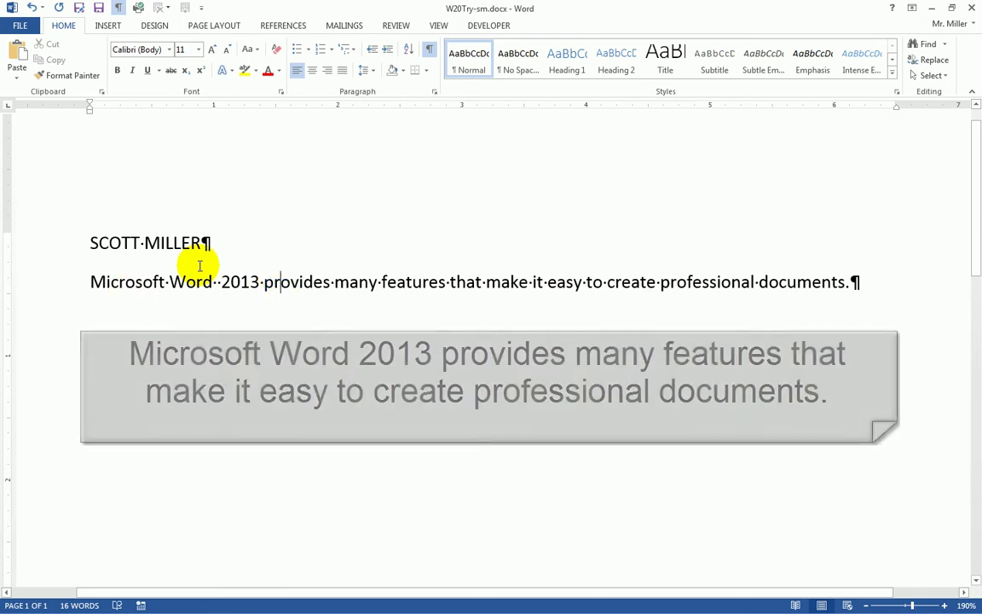
Step: Change the name line to lowercase, then to Capitalize Each Word
left_click(108, 242)
left_click_drag(107, 242, 208, 242)
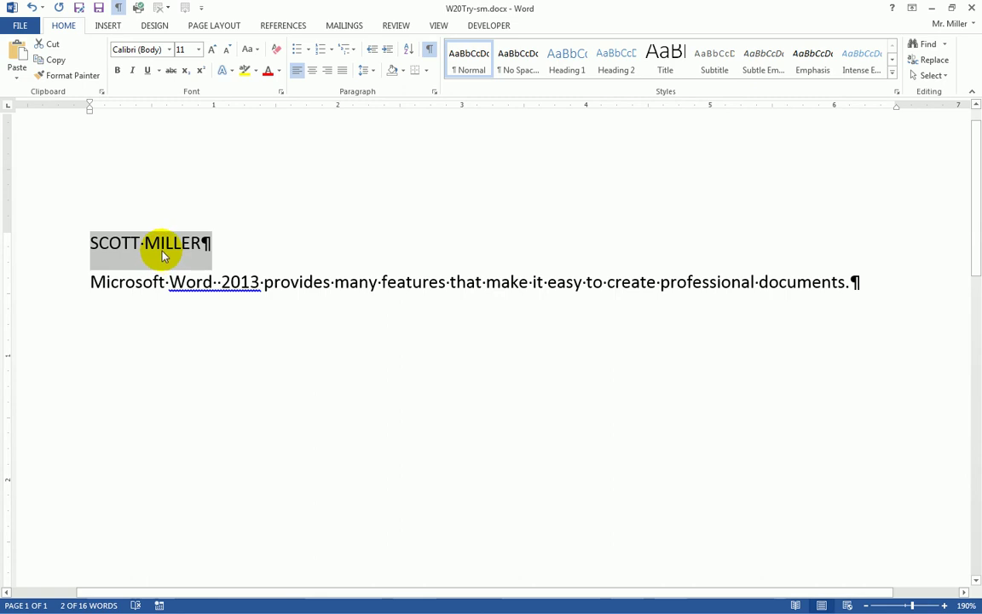
left_click(250, 53)
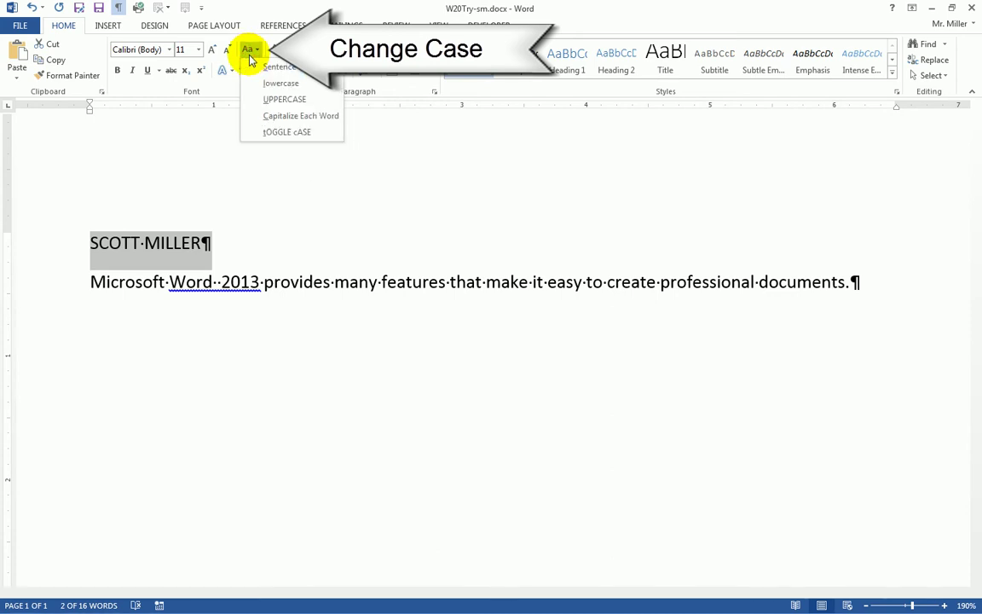
left_click(287, 90)
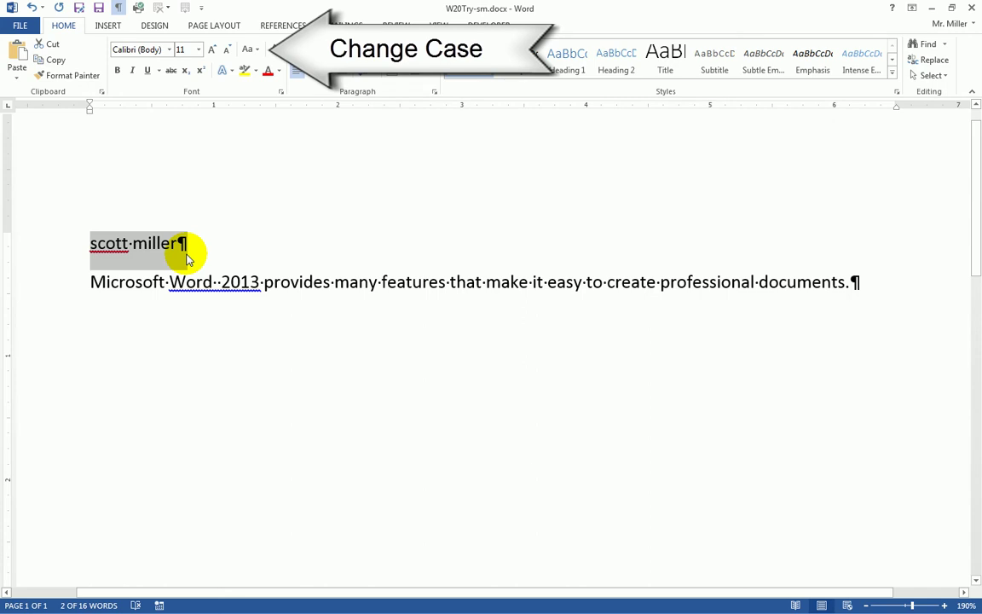
left_click(249, 50)
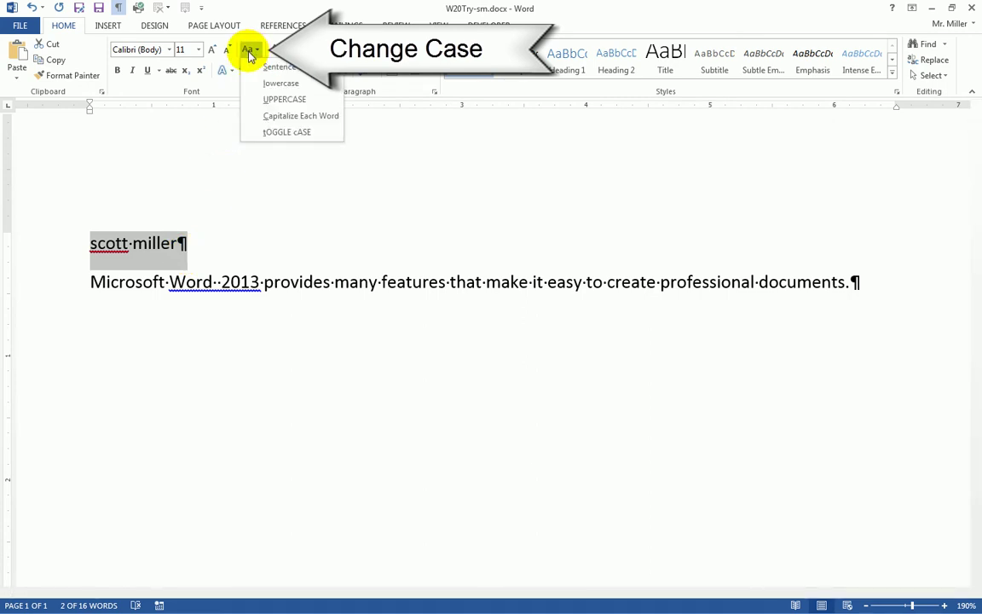
left_click(275, 123)
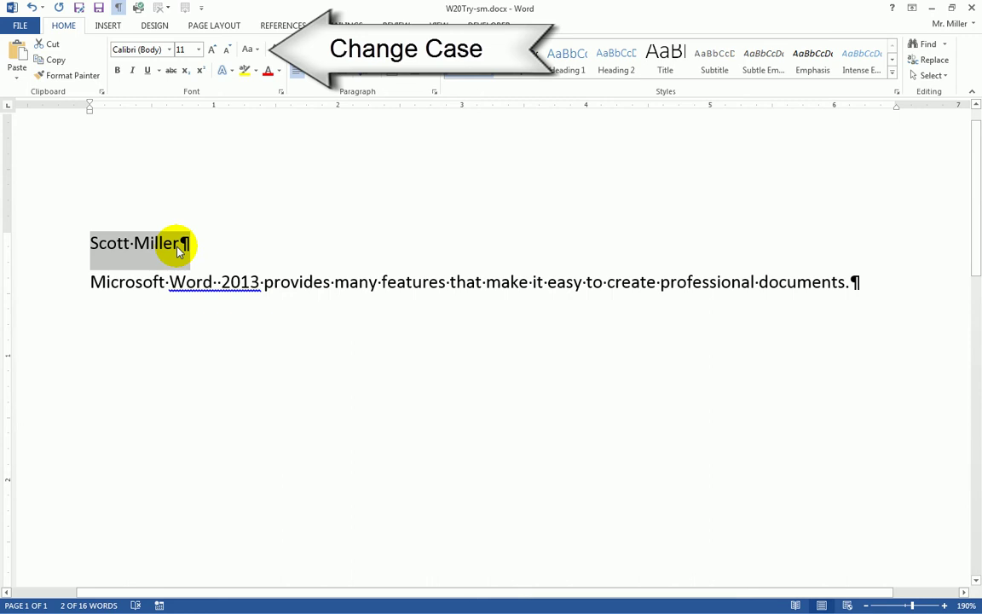
Step: Convert the second-paragraph sentence to lowercase, then Sentence case, leaving only 'Microsoft' capitalised
left_click(39, 284)
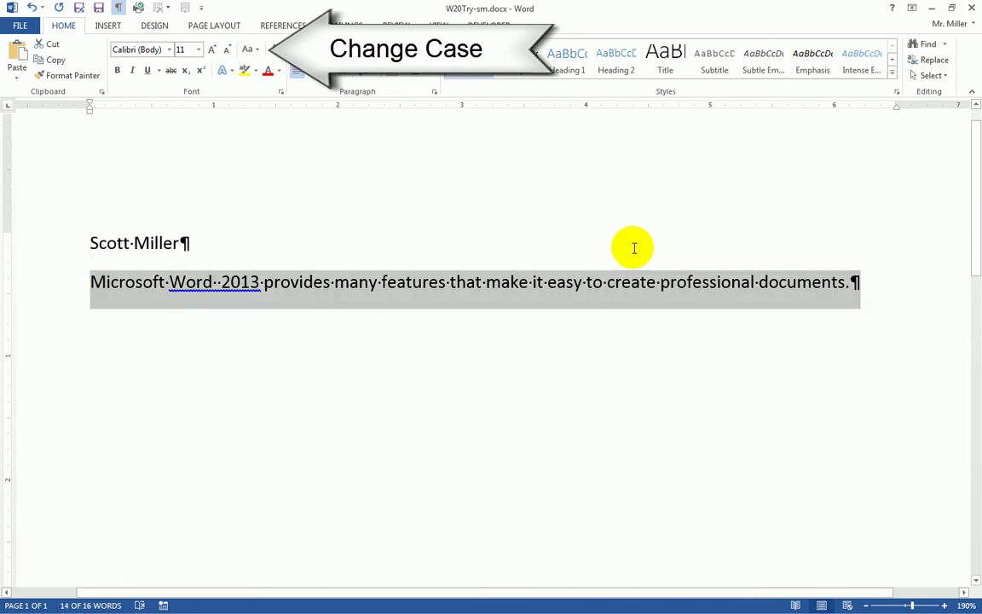
left_click(251, 53)
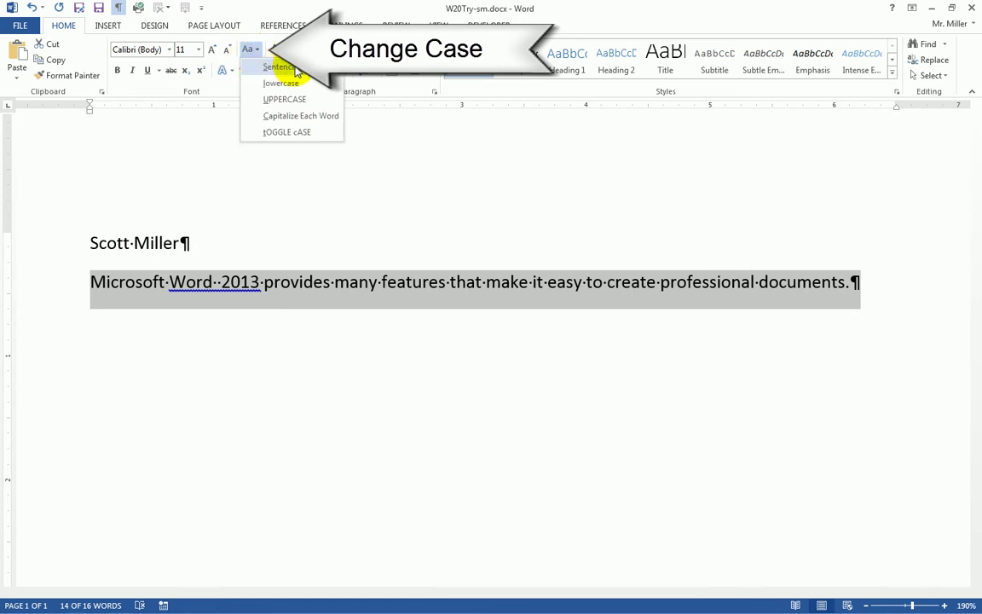
left_click(295, 68)
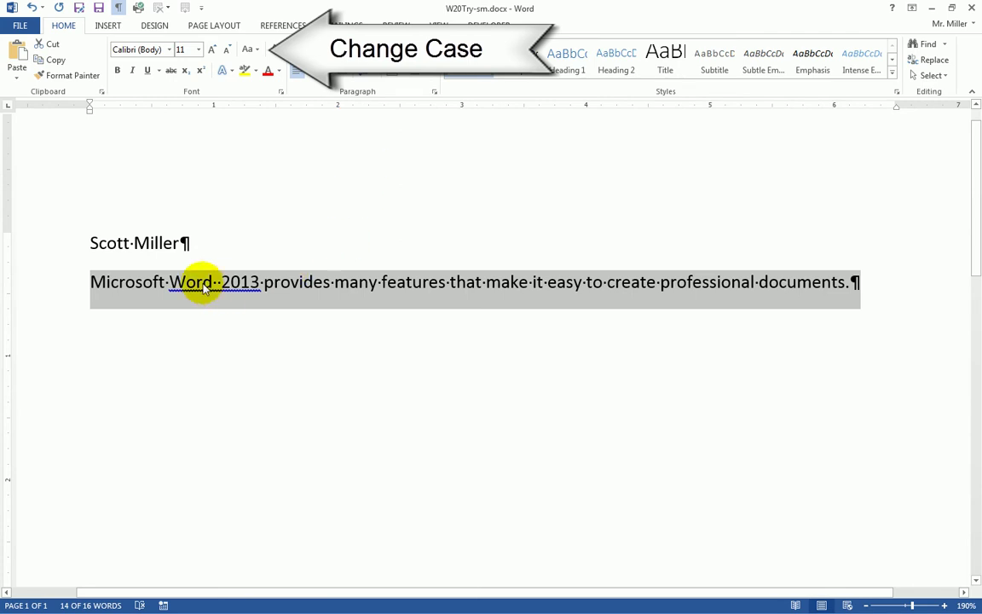
left_click(248, 49)
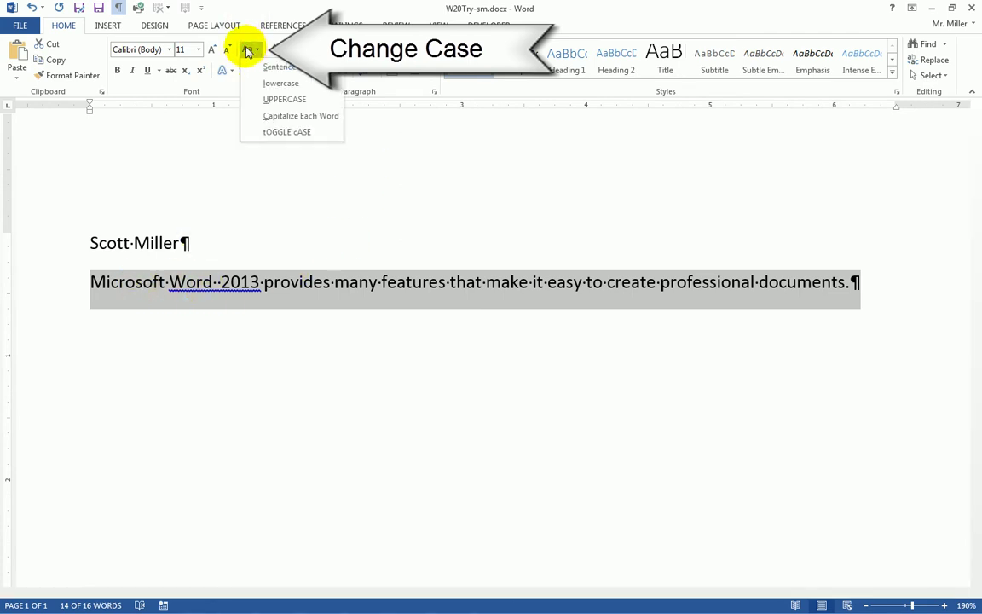
left_click(269, 82)
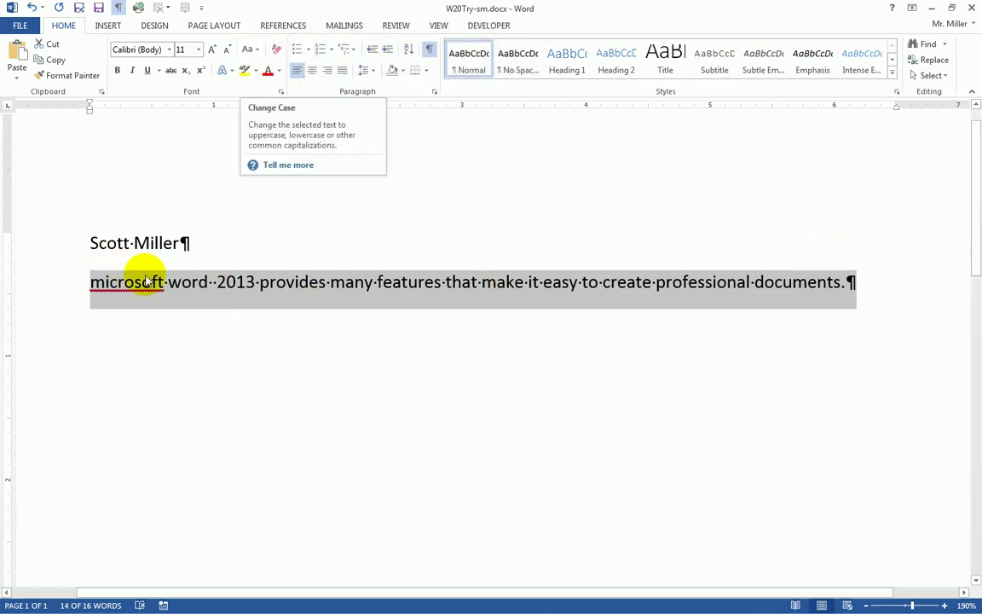
left_click(249, 47)
left_click(274, 71)
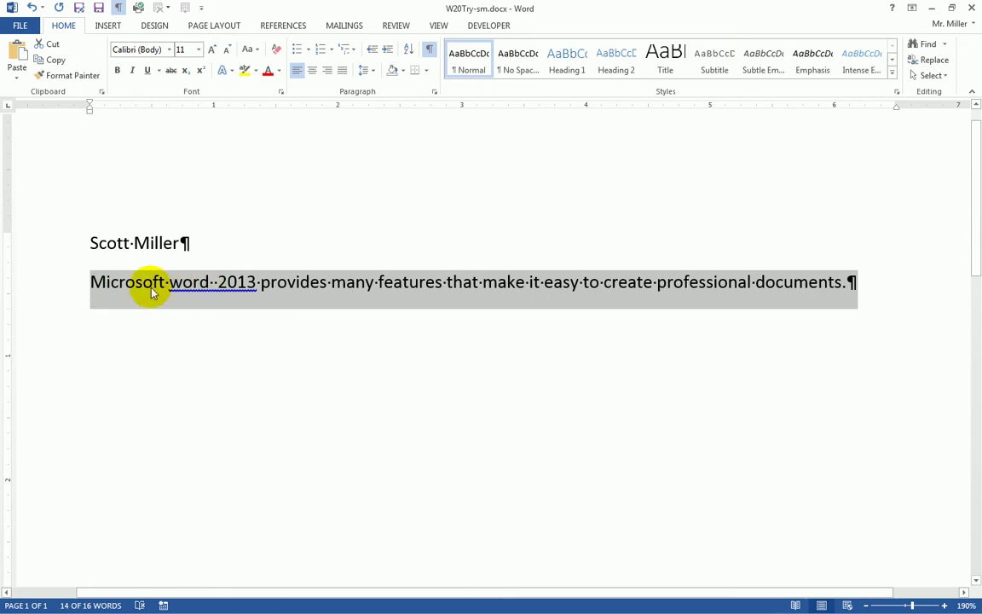
Step: Recapitalise 'word' to 'Word' with Capitalize Each Word
left_click(182, 287)
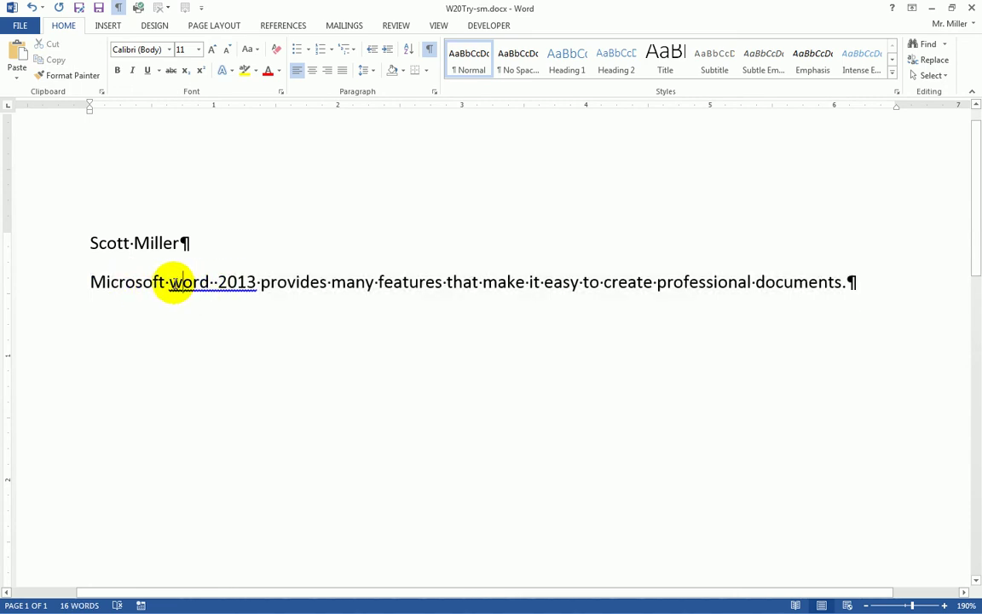
left_click_drag(171, 283, 211, 274)
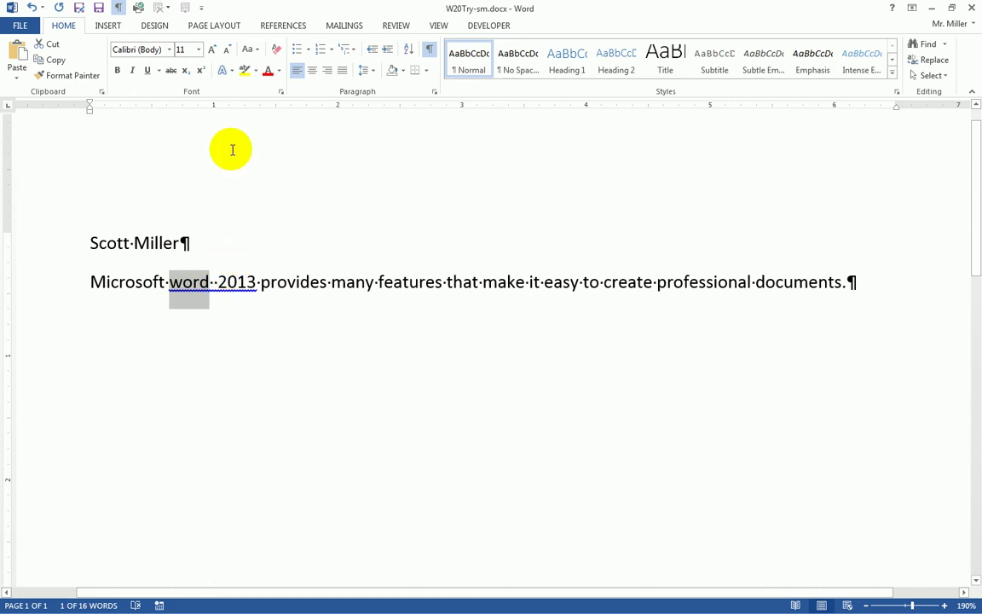
left_click(248, 51)
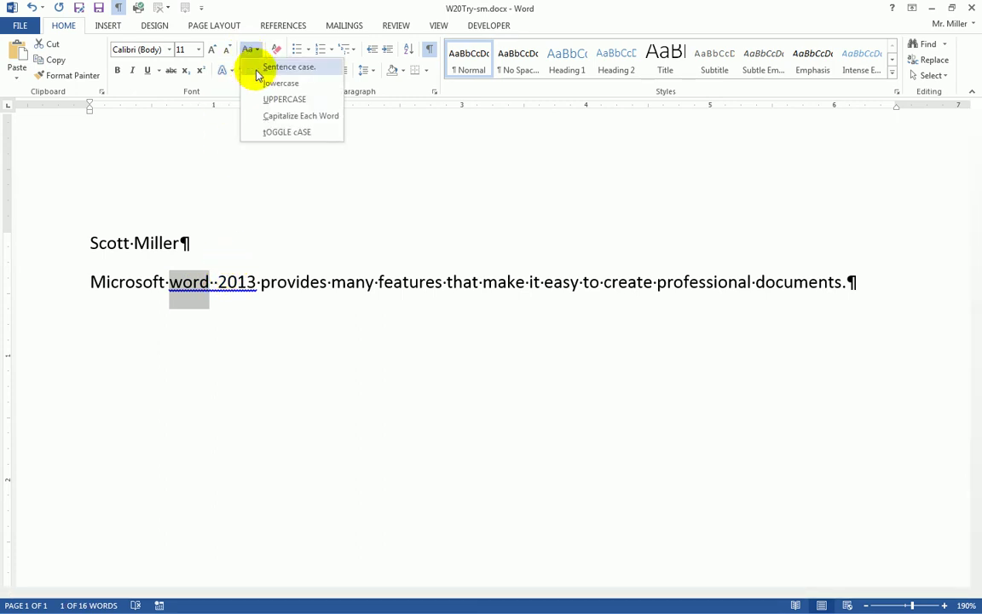
left_click(307, 120)
Step: Delete the extra space between 'Word' and '2013'
left_click(306, 282)
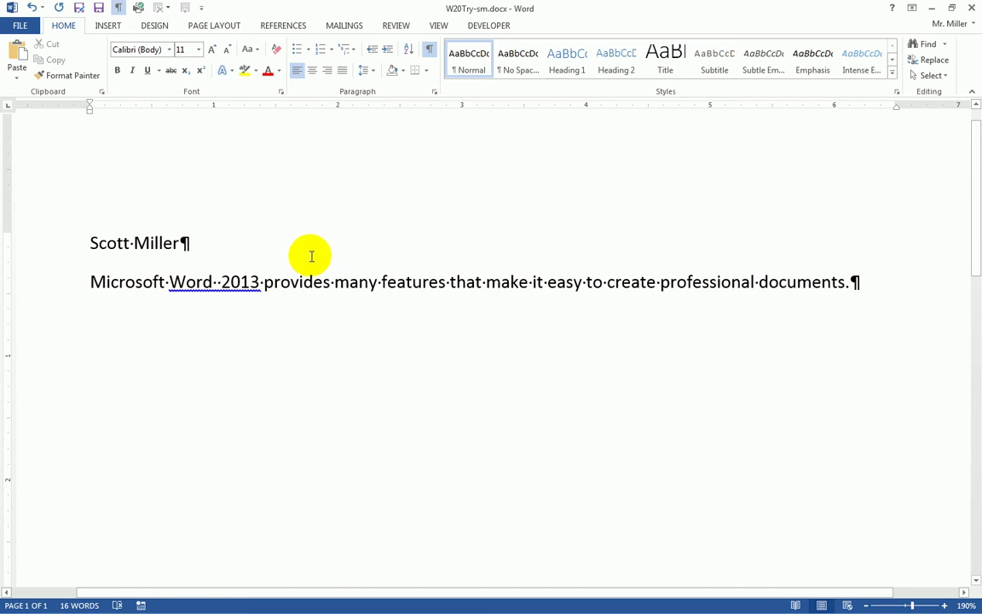
left_click(214, 283)
key("Delete")
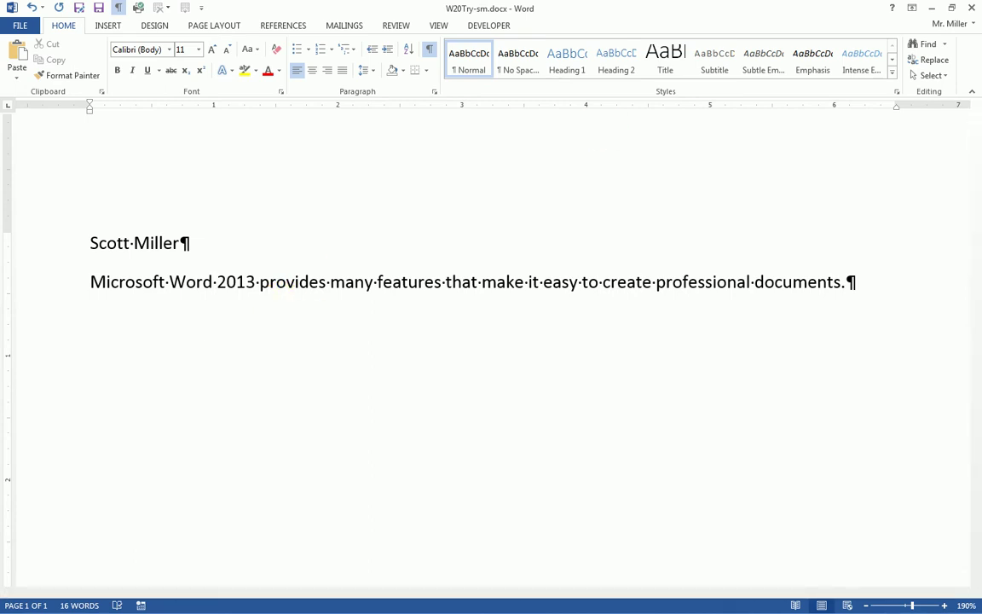
left_click(346, 258)
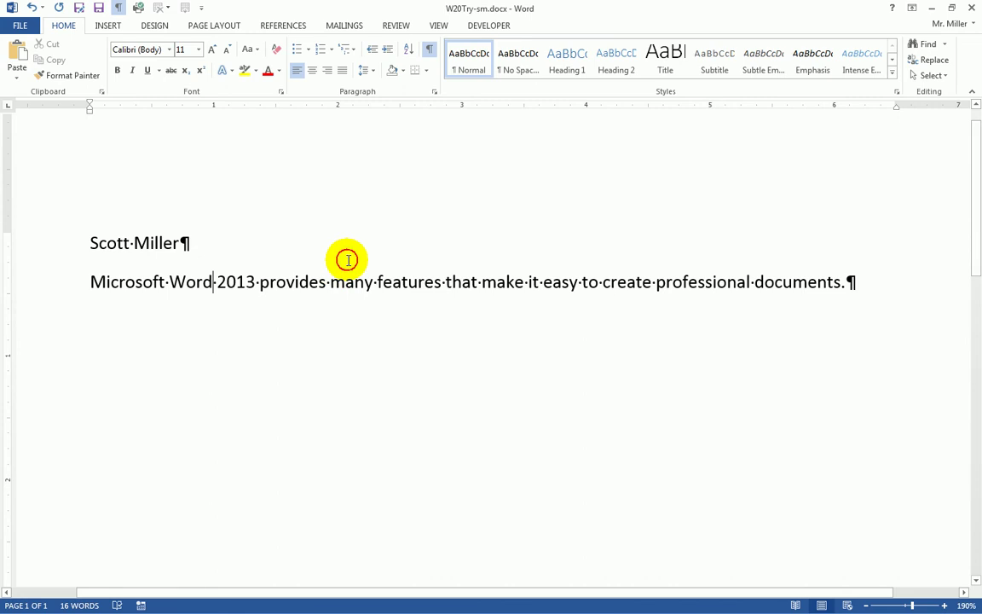
Step: Open the File Info page showing the document's properties: 11.0KB, 1 page, 16 words
left_click(21, 28)
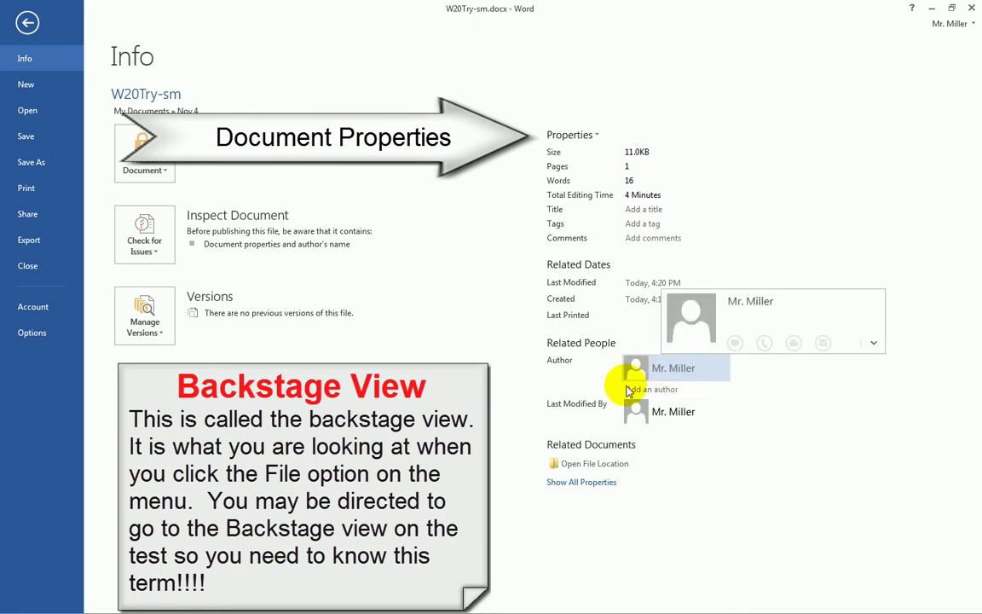
mouse_move(668, 415)
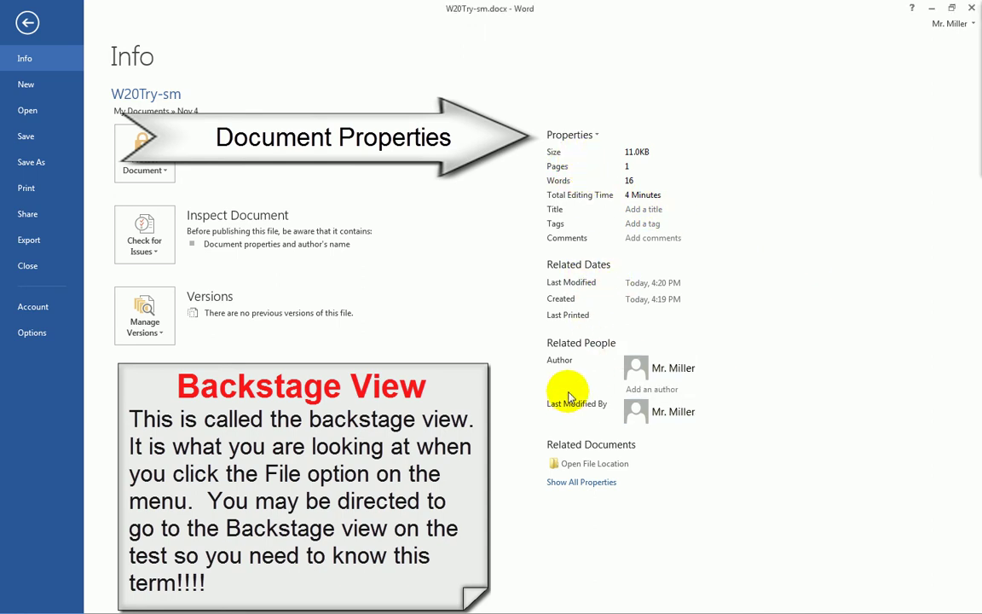
mouse_move(552, 324)
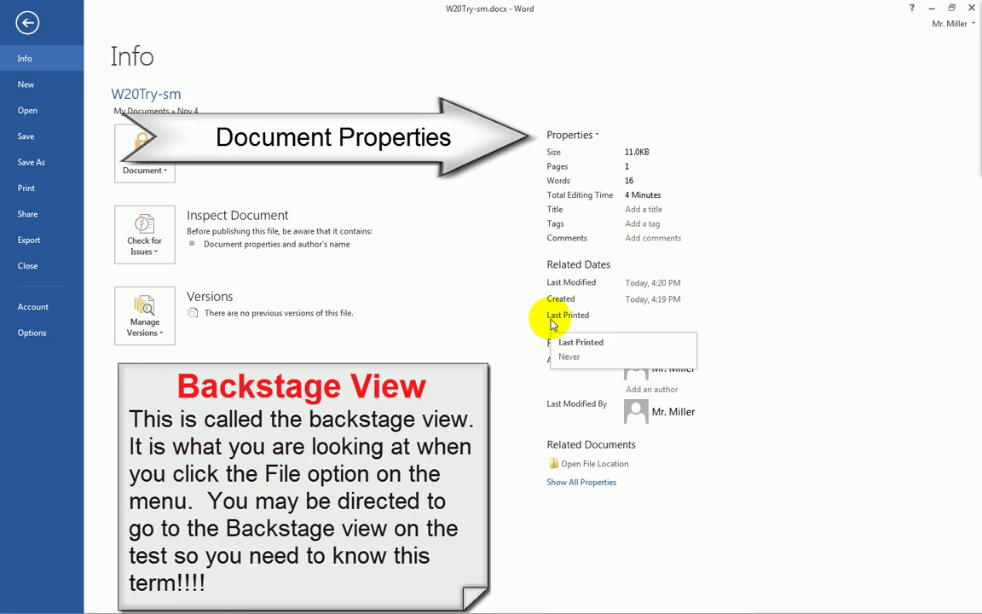
Step: Enter 'Learning Word 2013' as the document's Title property
left_click(636, 211)
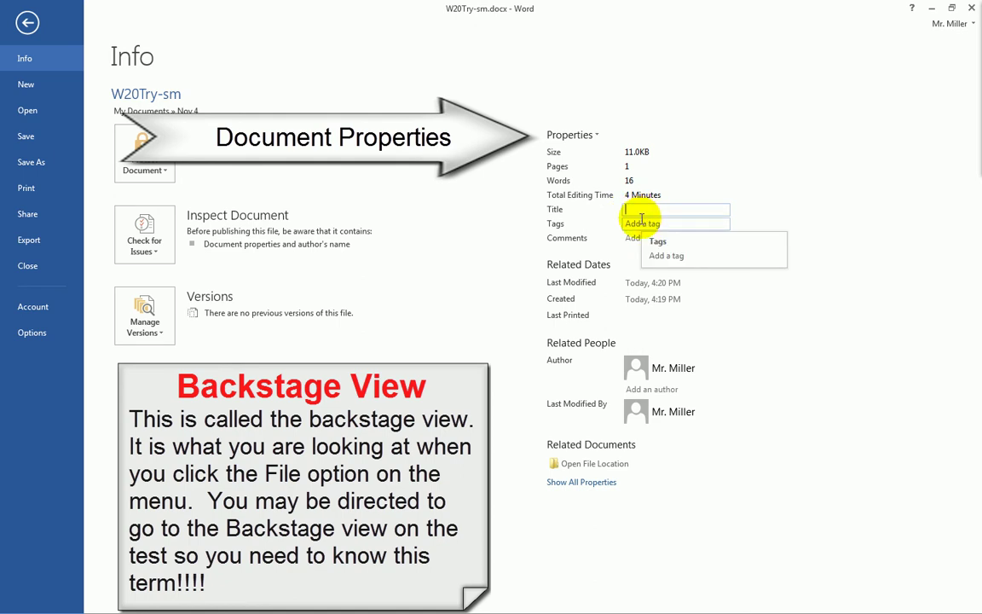
type("Learning Word 2013")
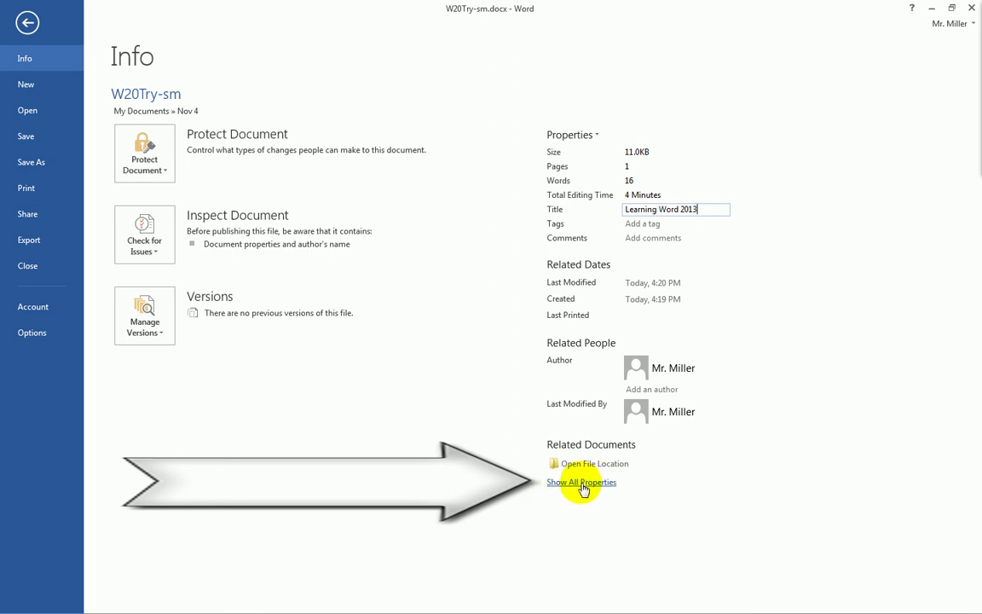
Step: Show all properties and fill Subject 'Changing Case', Company 'RBMA' and Status 'In Progress'
left_click(583, 483)
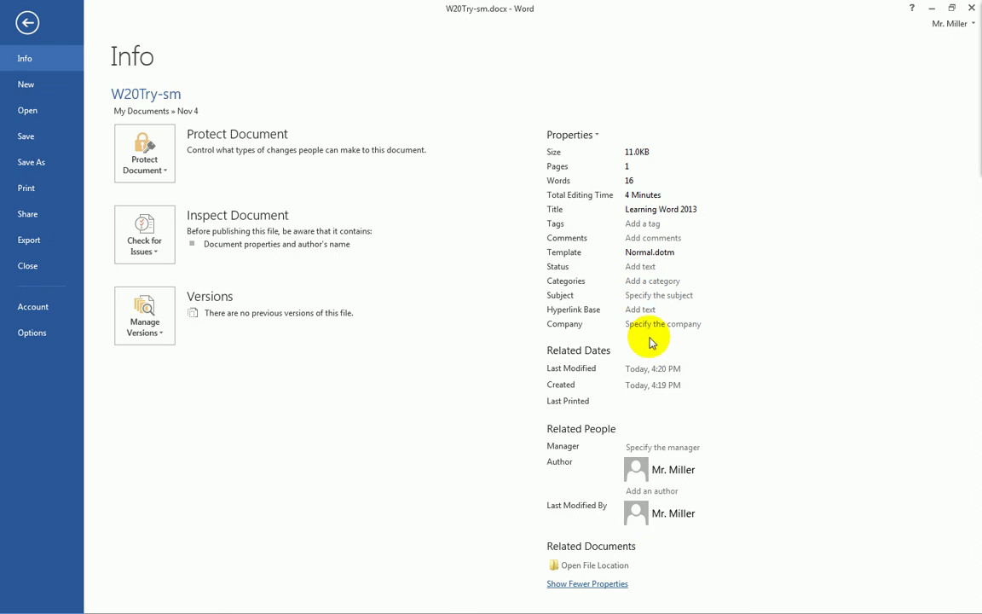
left_click(635, 295)
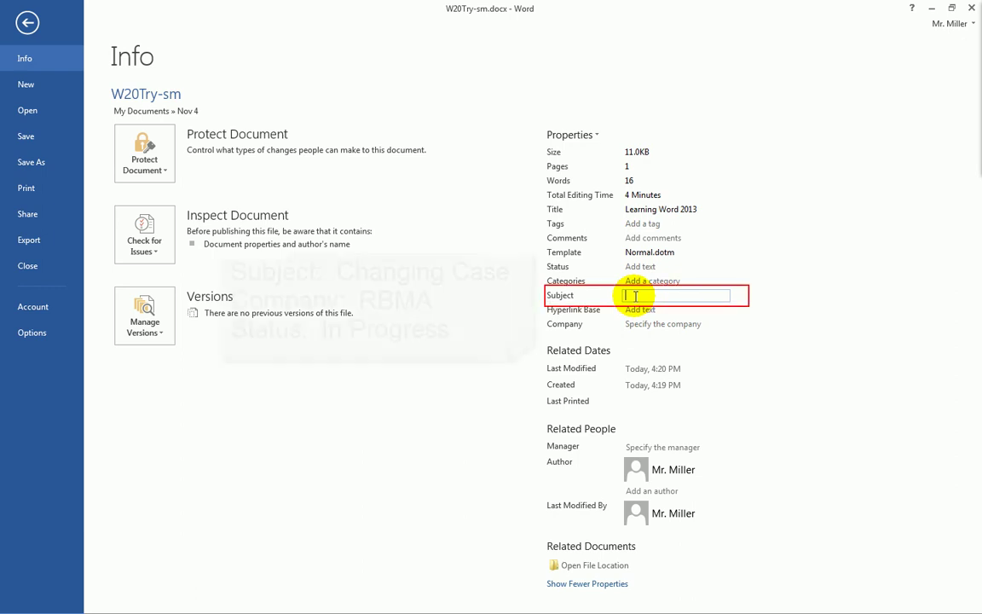
type("Changing Case")
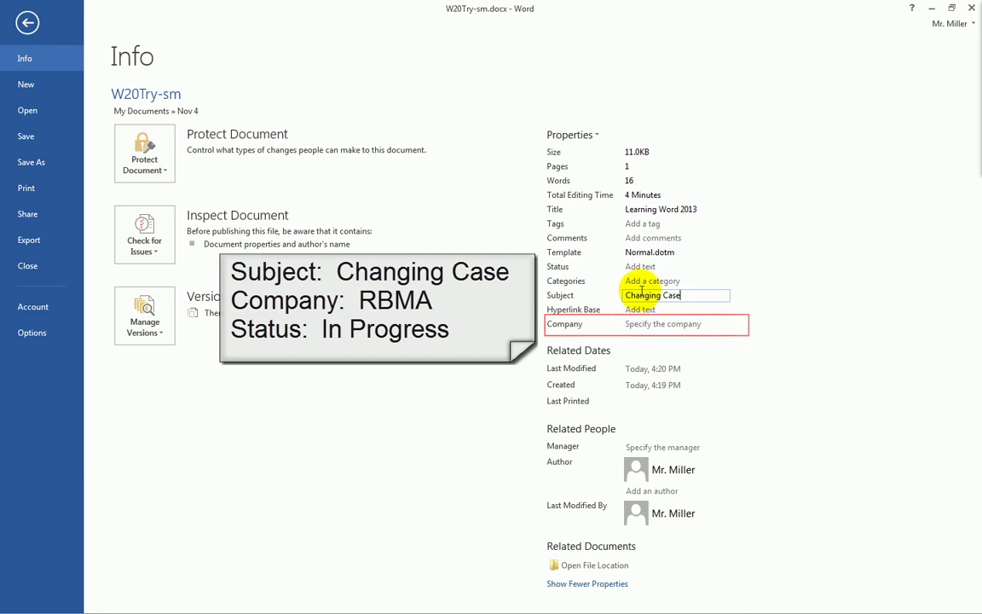
left_click(648, 324)
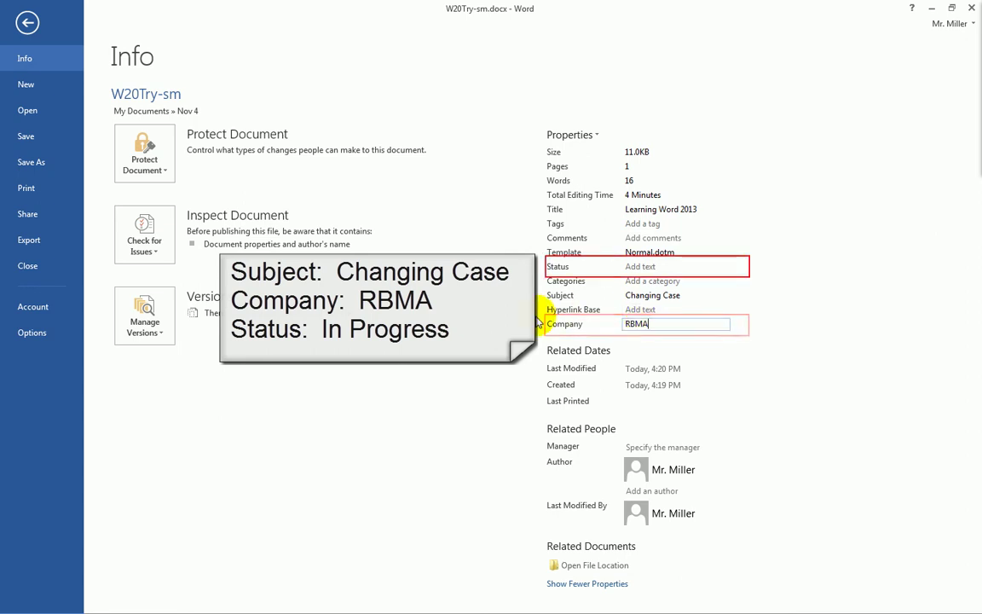
left_click(641, 267)
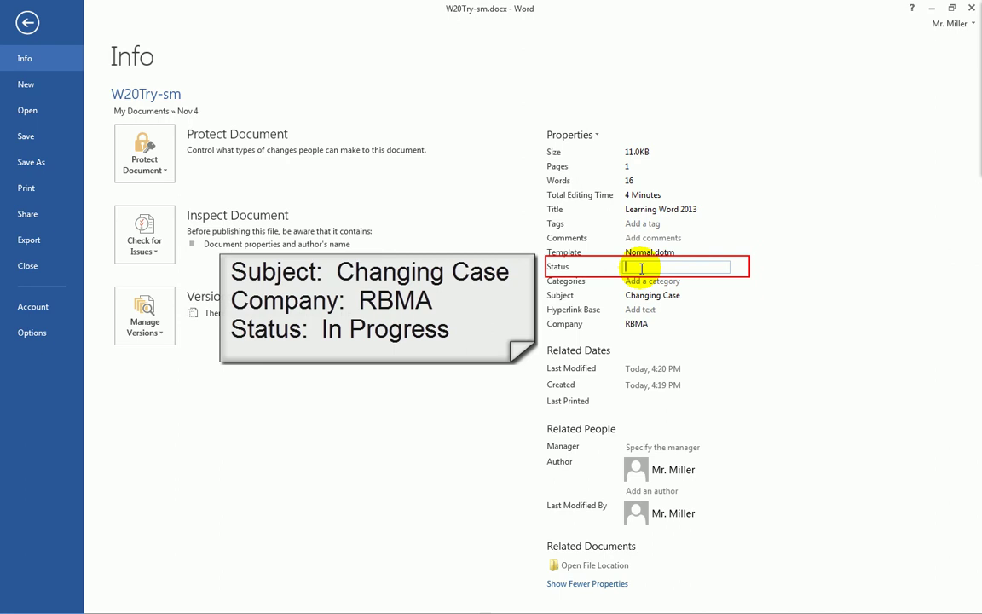
type("In Progress")
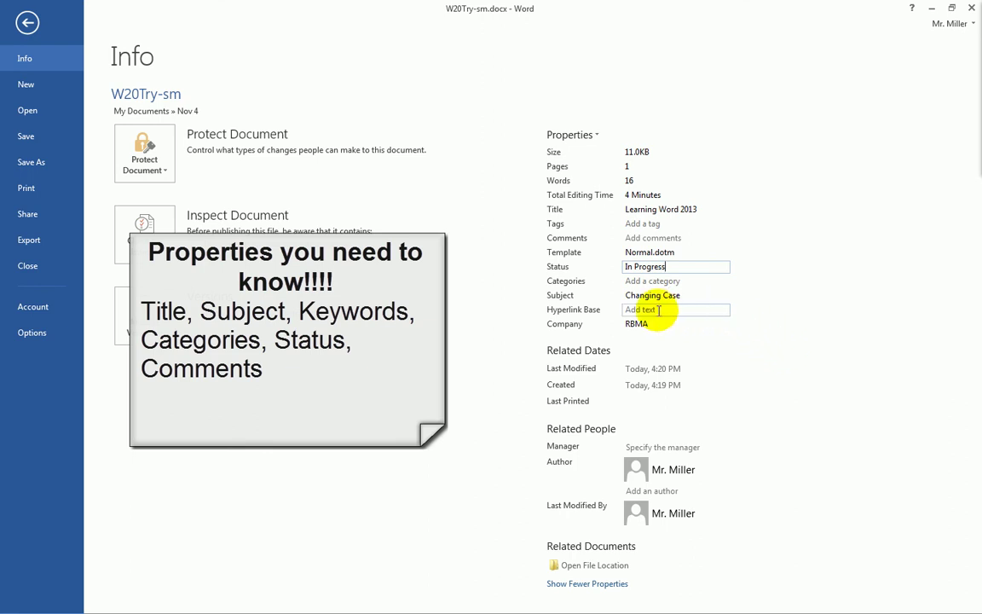
left_click(568, 324)
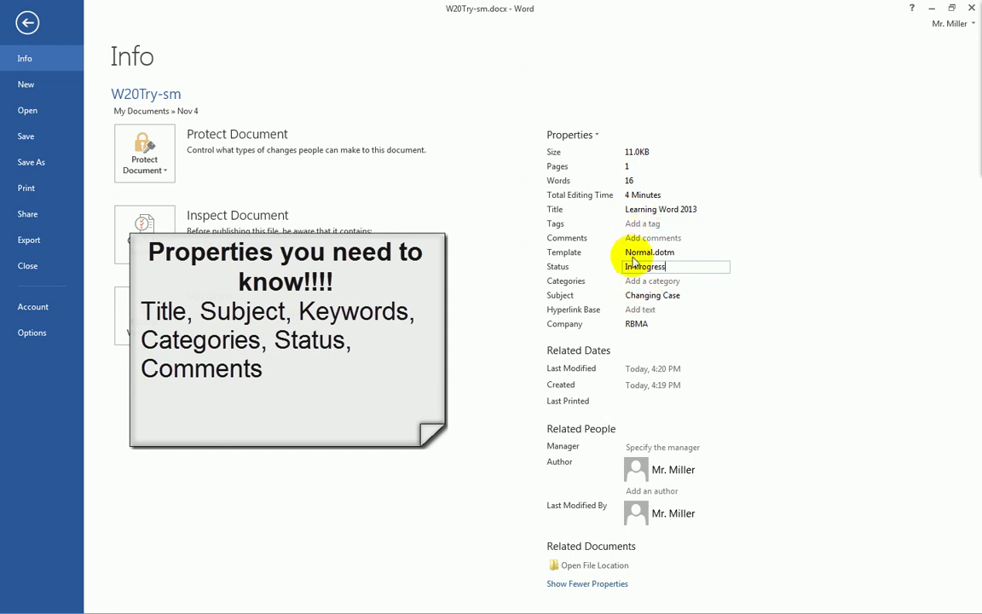
left_click(692, 327)
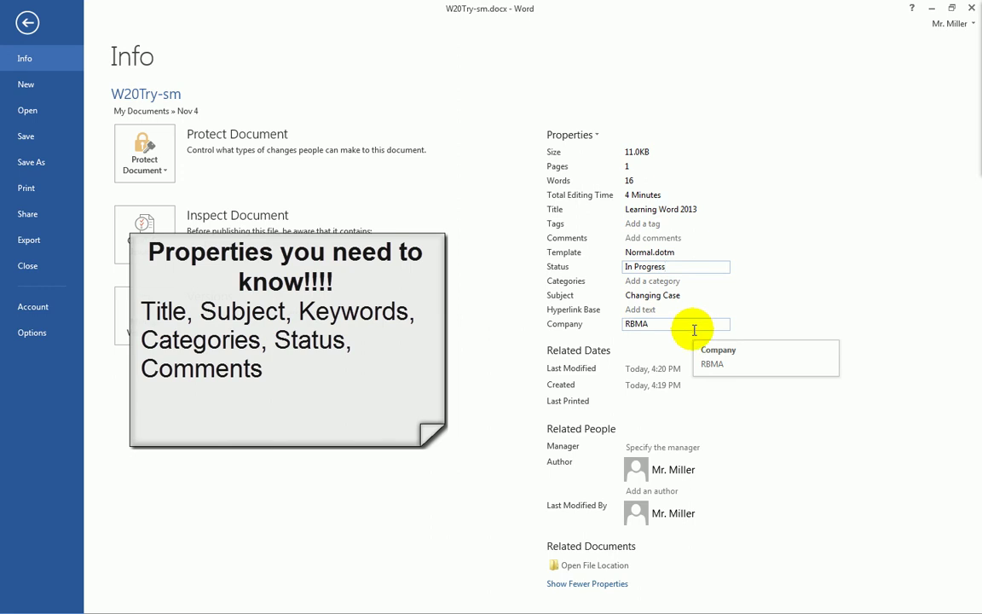
left_click(636, 326)
left_click(624, 194)
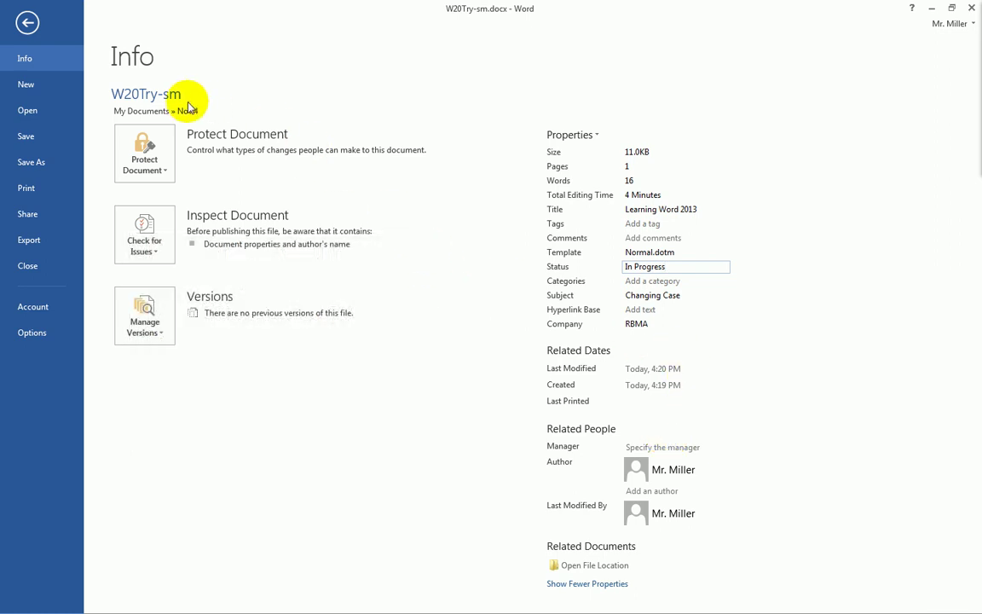
Step: Save the document with its new properties and return to the Info page
left_click(26, 138)
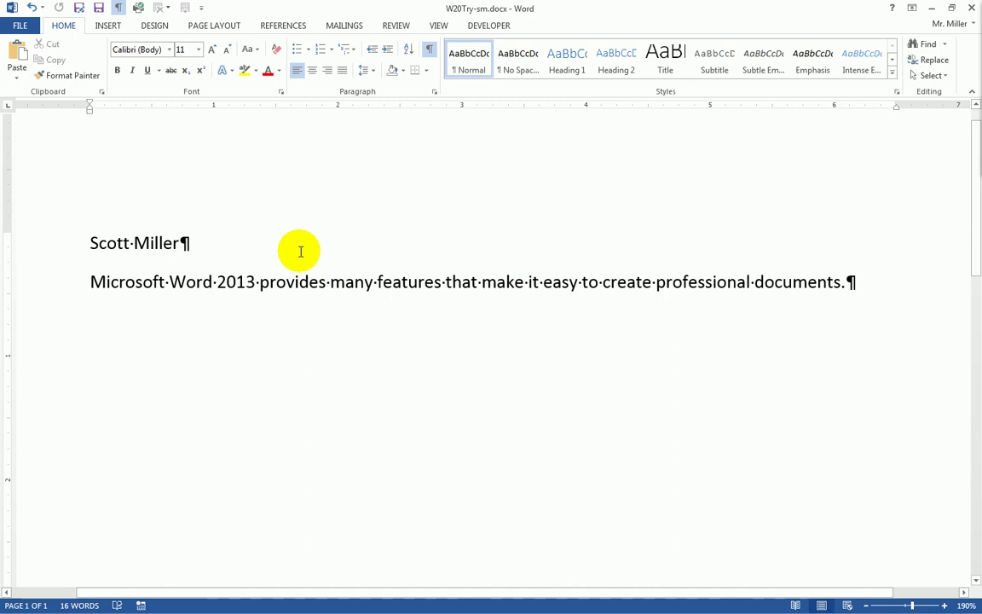
left_click(21, 29)
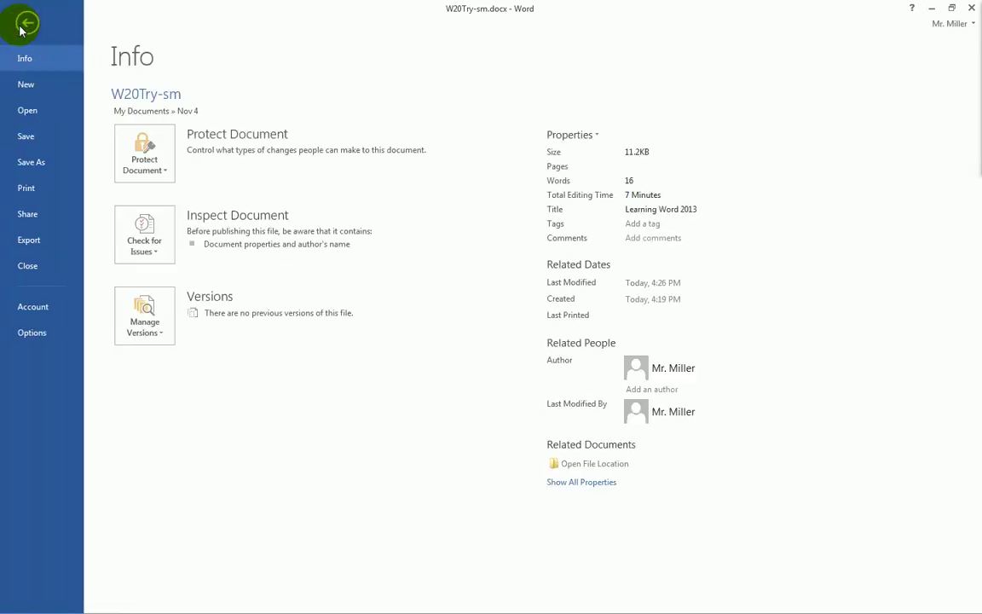
Step: Switch the print setting from Print All Pages to Document Info without printing
left_click(26, 187)
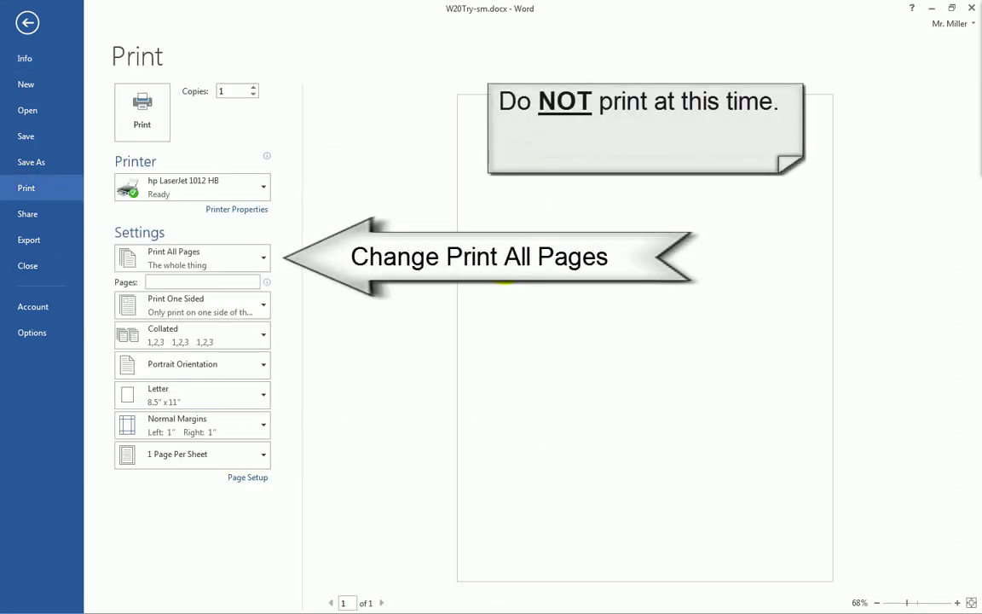
left_click(264, 260)
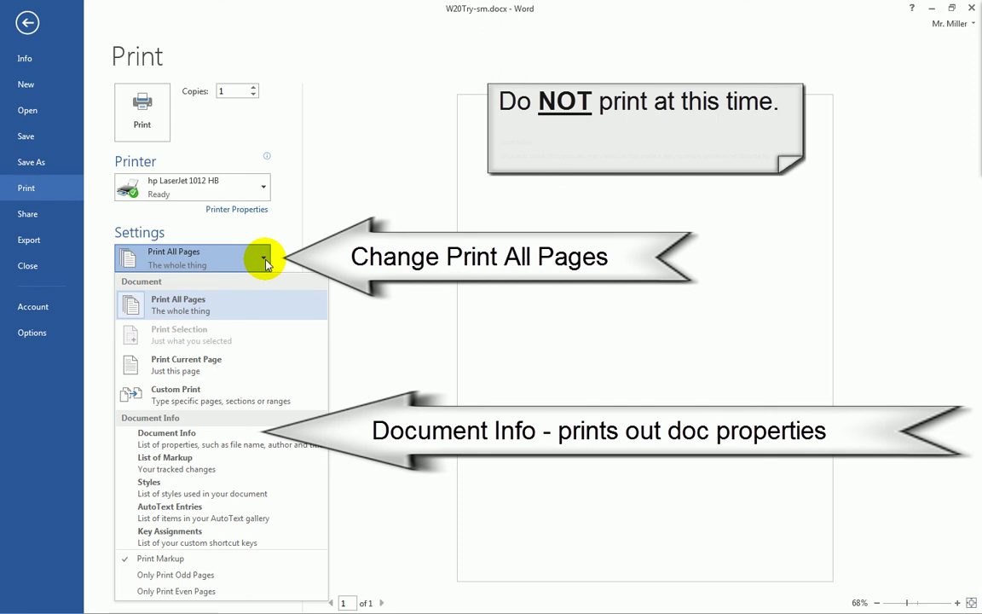
key("Escape")
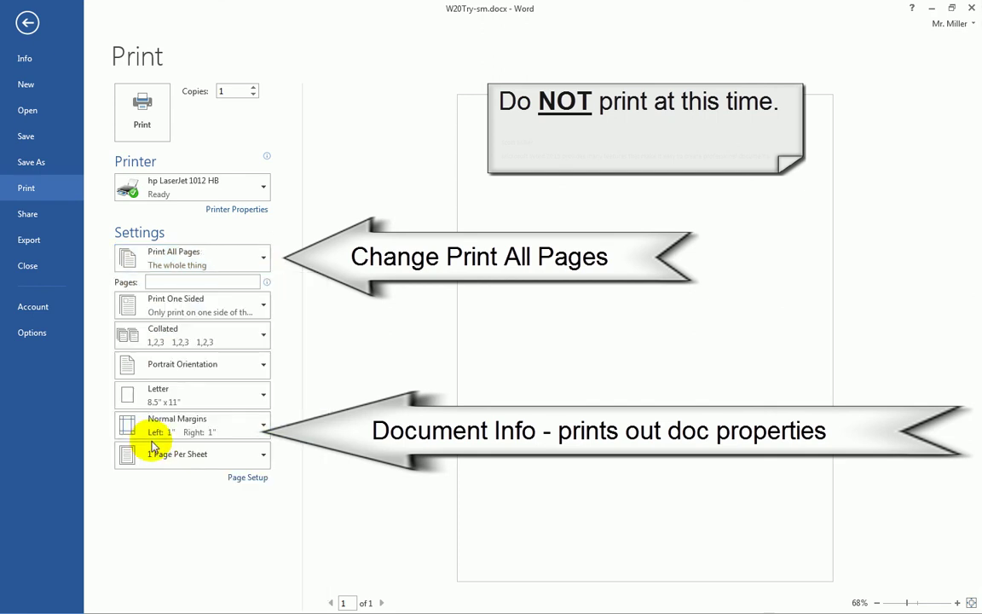
left_click(213, 266)
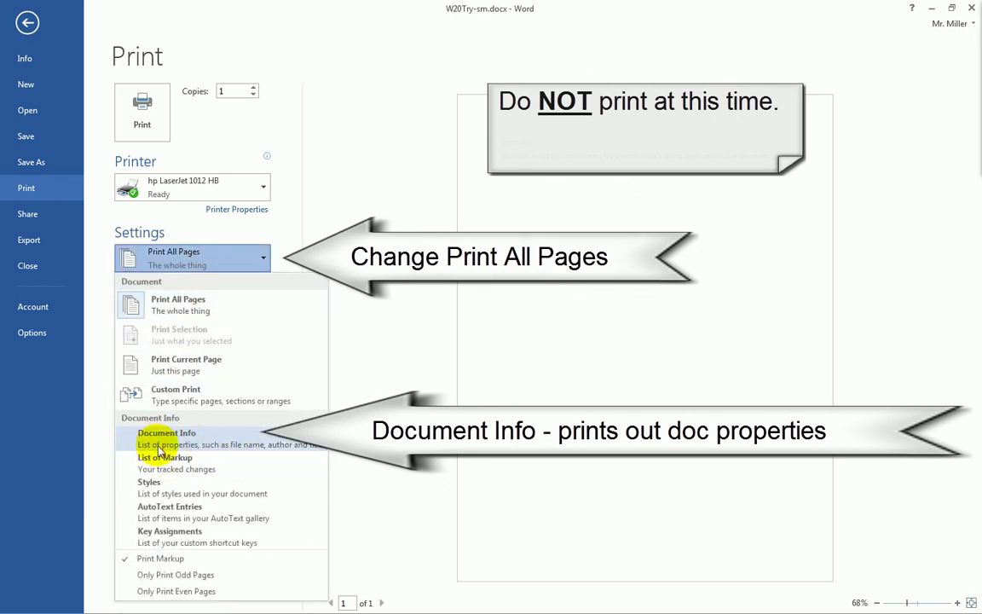
left_click(205, 450)
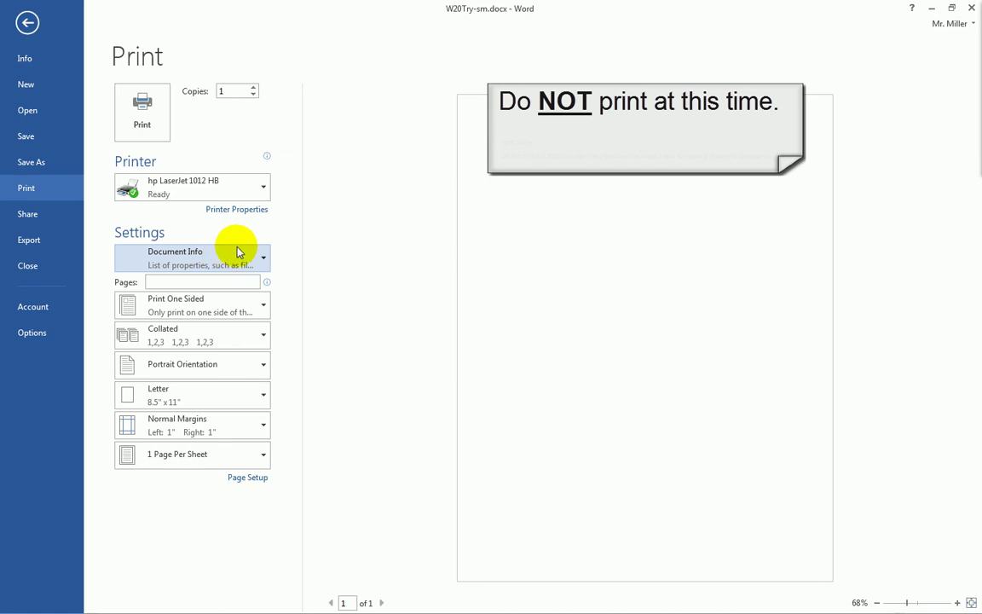
Step: Exit Print back to the document, then return to the Info page showing Title 'Learning Word 2013'
left_click(31, 26)
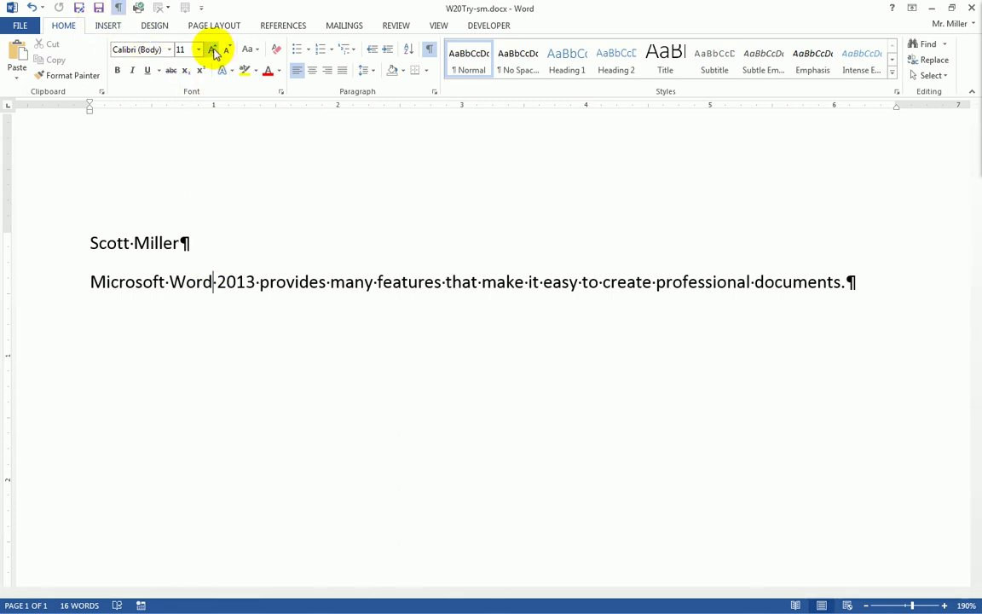
left_click(253, 51)
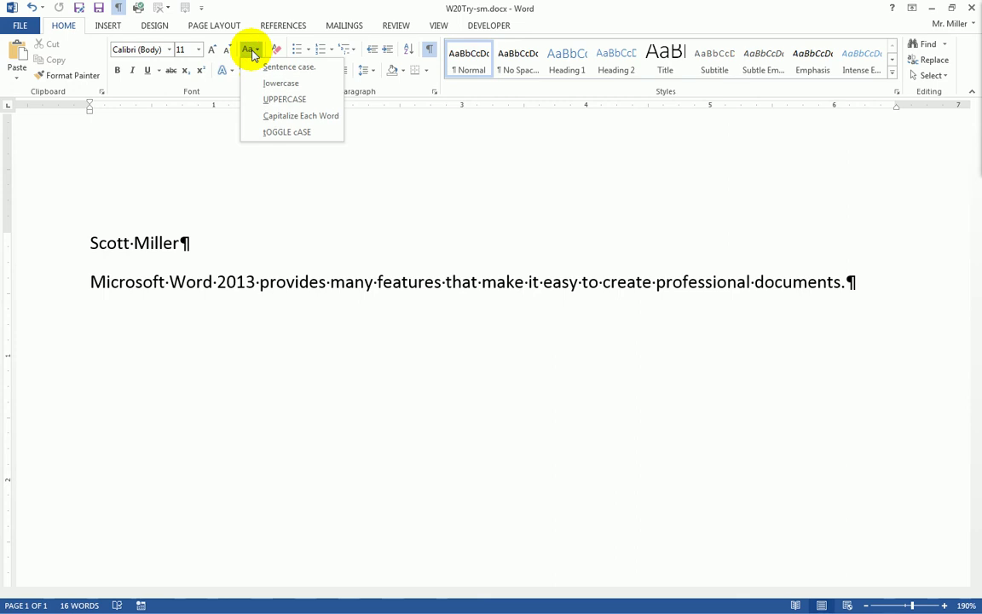
left_click(15, 25)
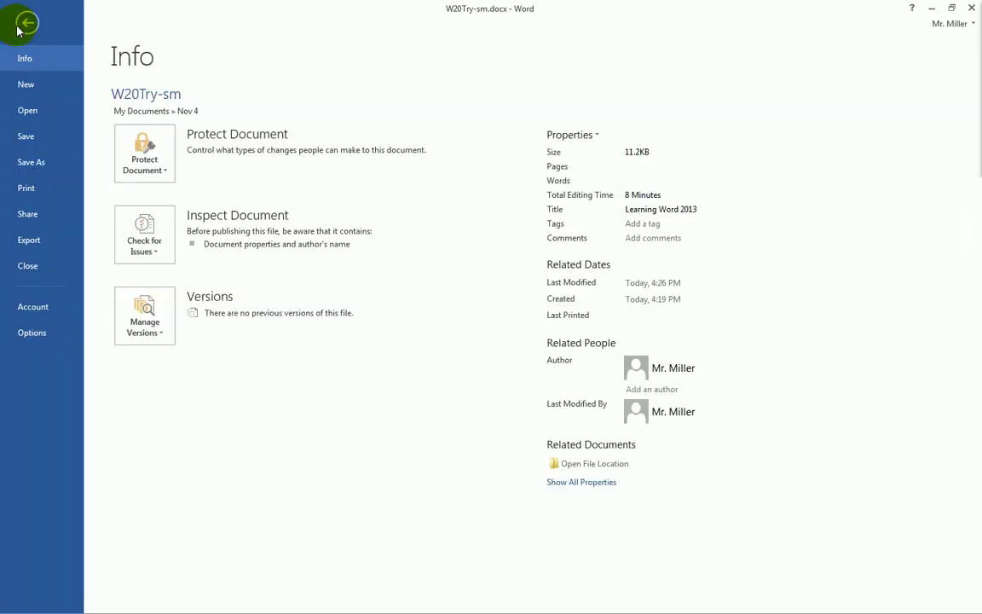